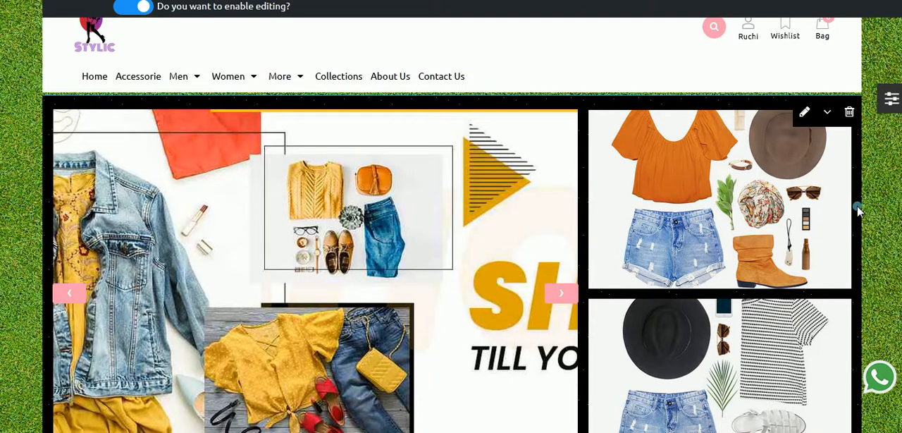
Step: Look through the storefront homepage's existing sections, from the main slider down to Collections, and where new sections can be inserted
scroll(857, 208, down, 3)
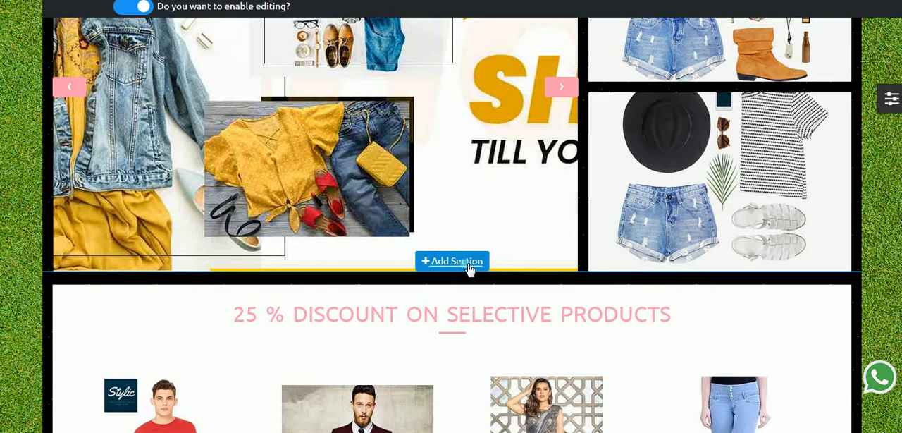
scroll(465, 303, down, 2)
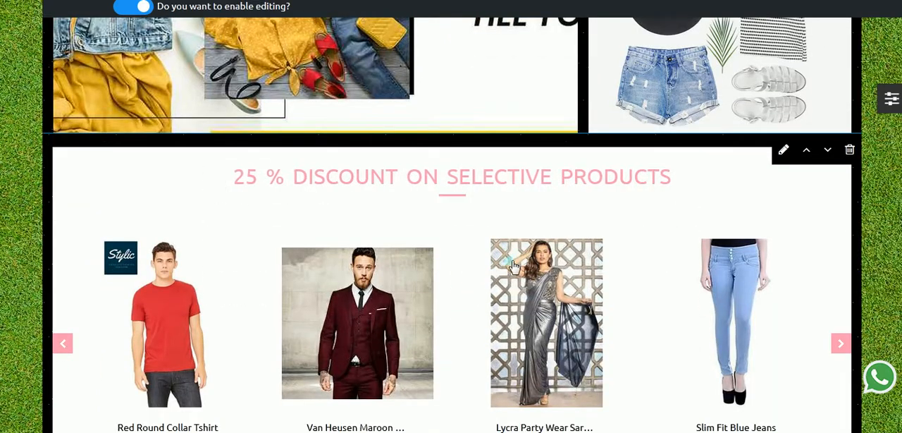
scroll(435, 274, down, 2)
scroll(435, 274, up, 5)
scroll(434, 274, up, 2)
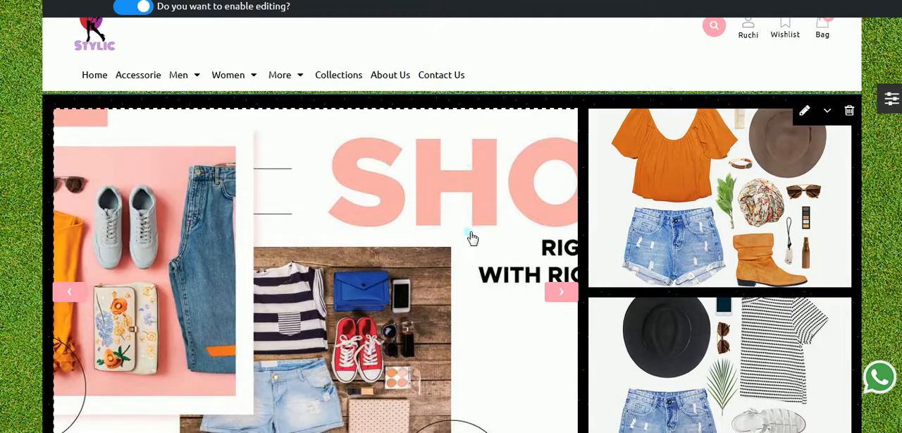
scroll(469, 238, down, 12)
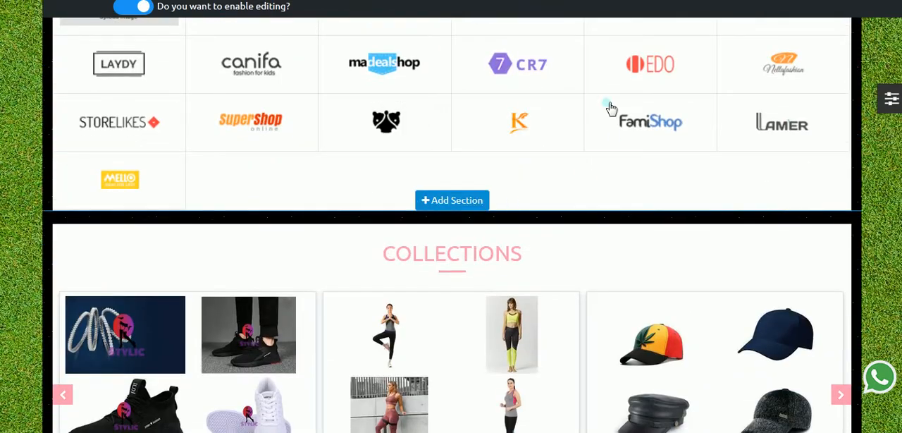
scroll(402, 316, down, 2)
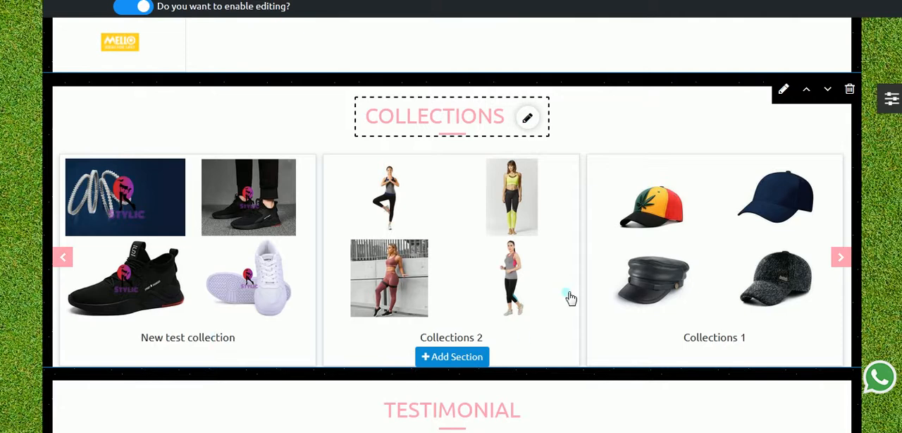
scroll(572, 282, up, 10)
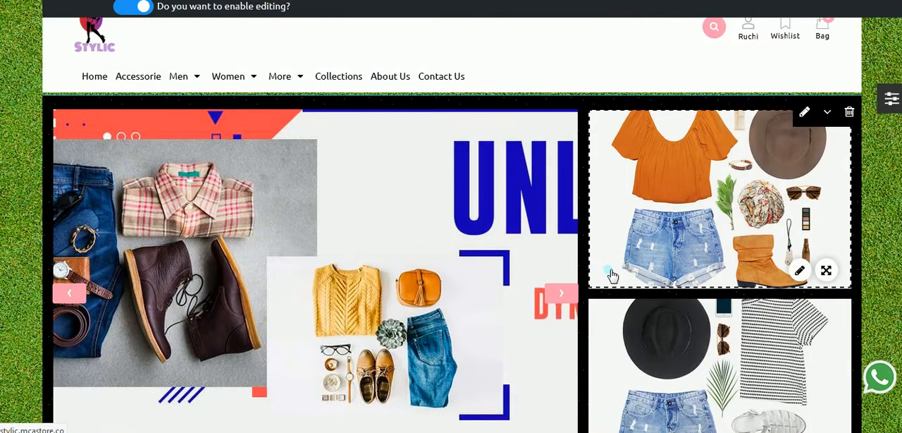
scroll(514, 241, down, 4)
scroll(527, 309, down, 3)
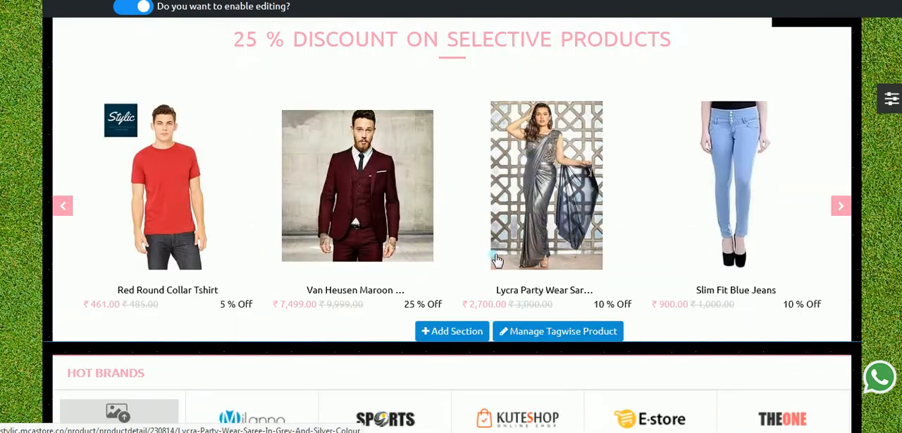
scroll(457, 148, up, 3)
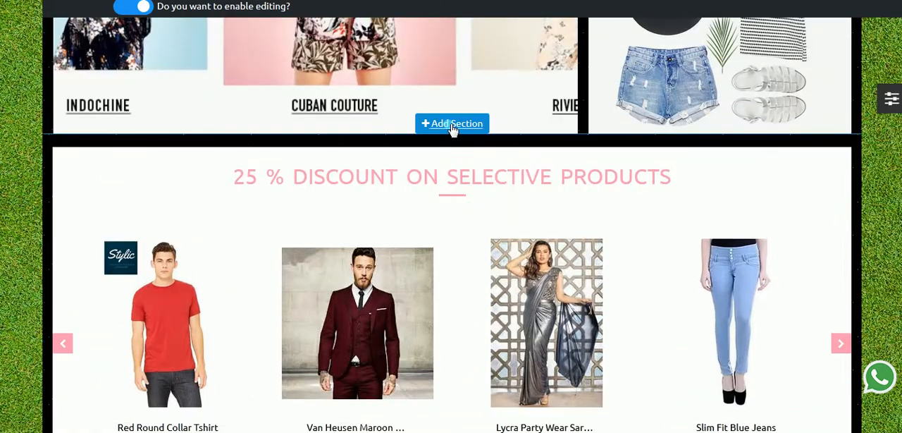
scroll(432, 353, down, 2)
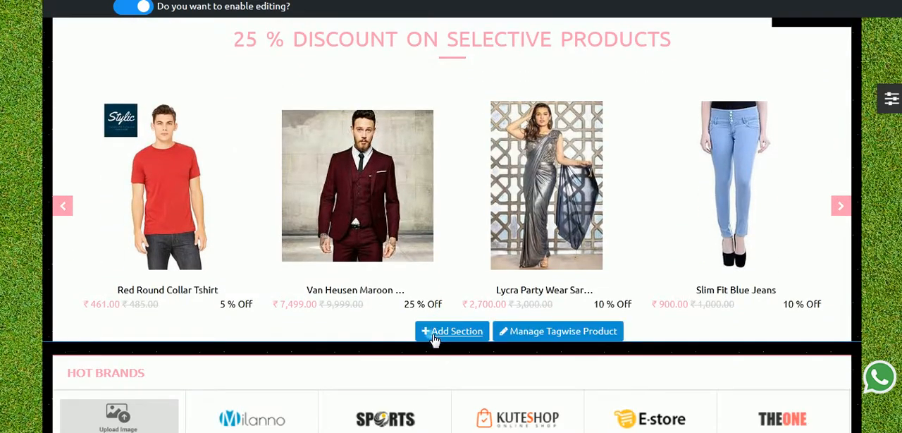
Step: Start adding a section below the discounted products, review the available section types and open the New Arrivals layouts
click(433, 329)
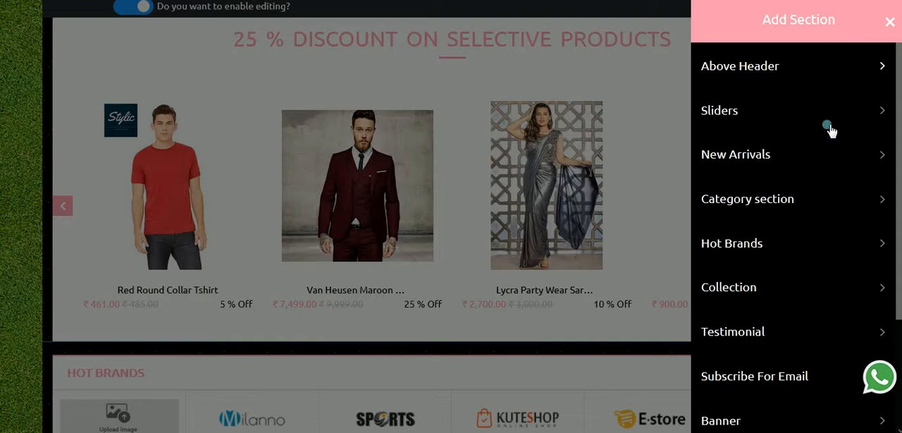
scroll(829, 129, down, 2)
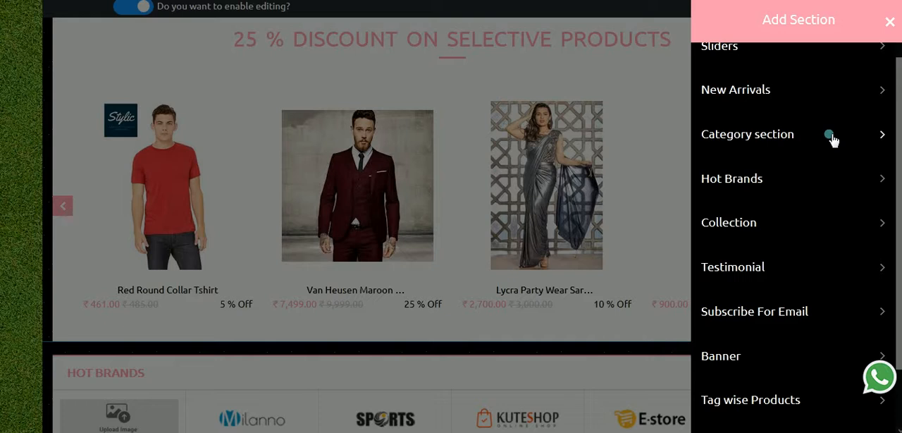
scroll(800, 232, down, 2)
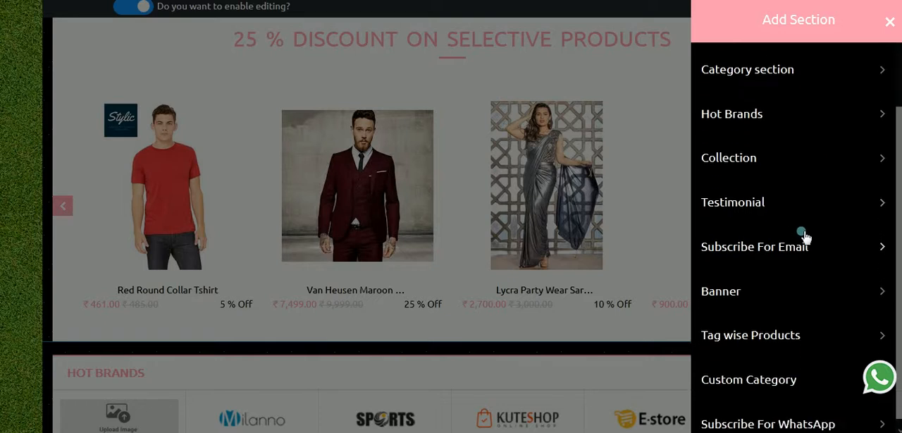
scroll(806, 240, down, 1)
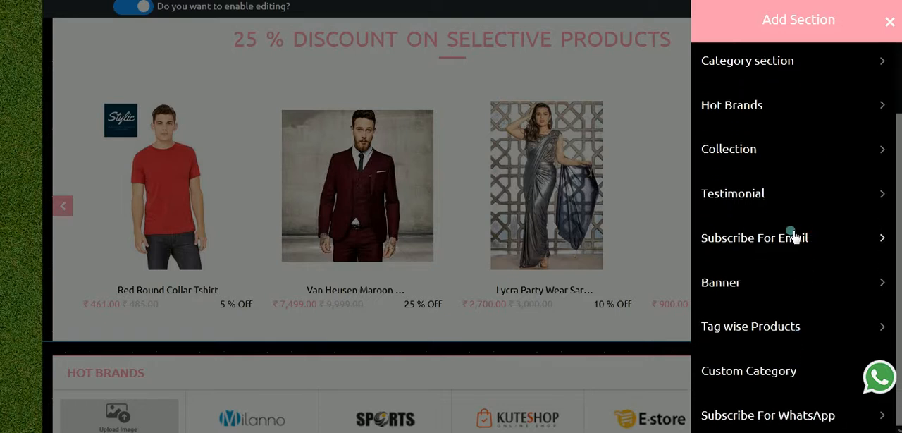
scroll(794, 237, up, 4)
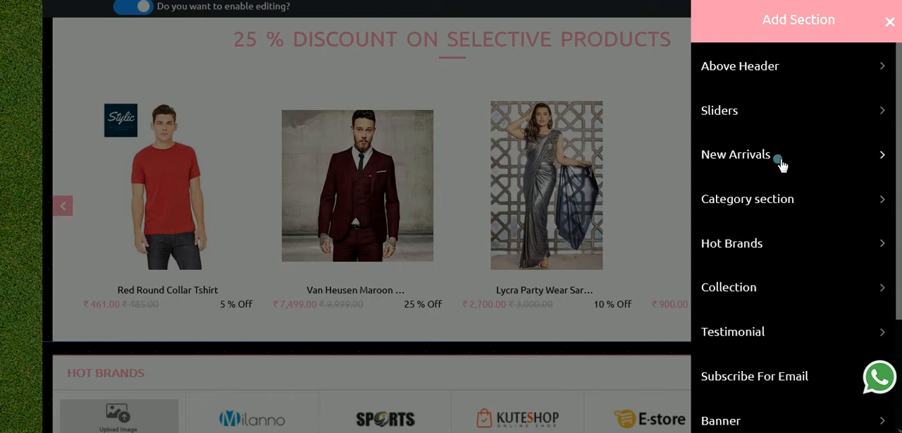
click(819, 158)
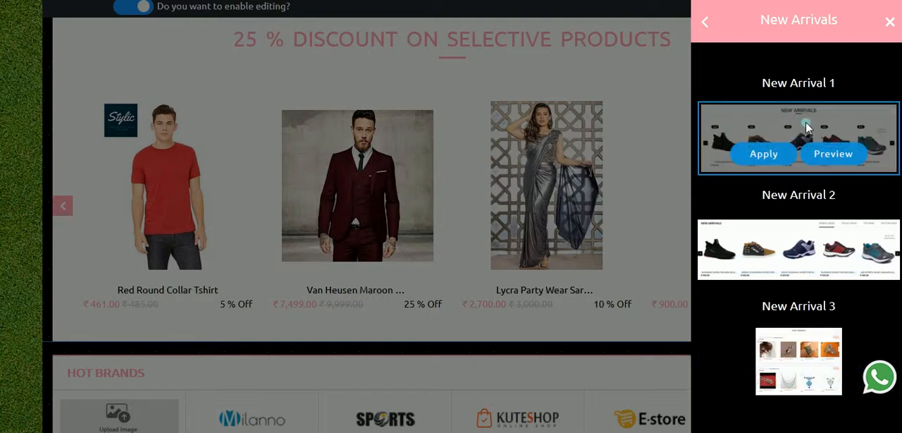
Step: Preview the three New Arrivals layouts and apply New Arrival 2 below the discounted products, dismissing the hoodie pop-up
click(834, 155)
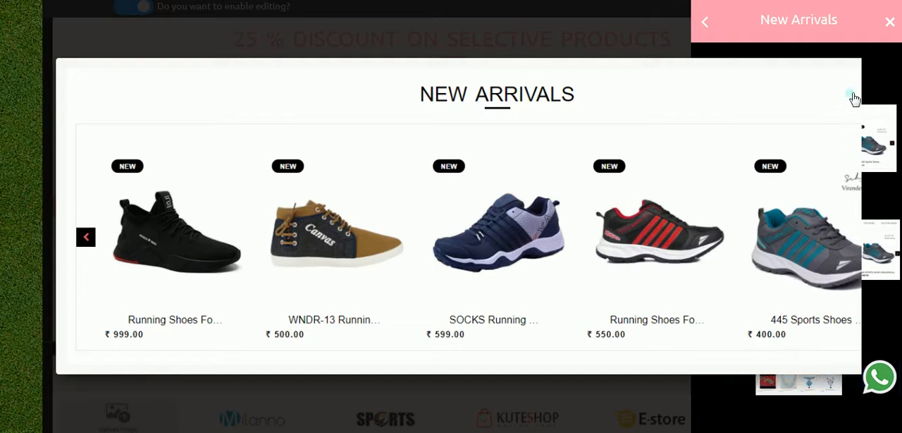
click(871, 274)
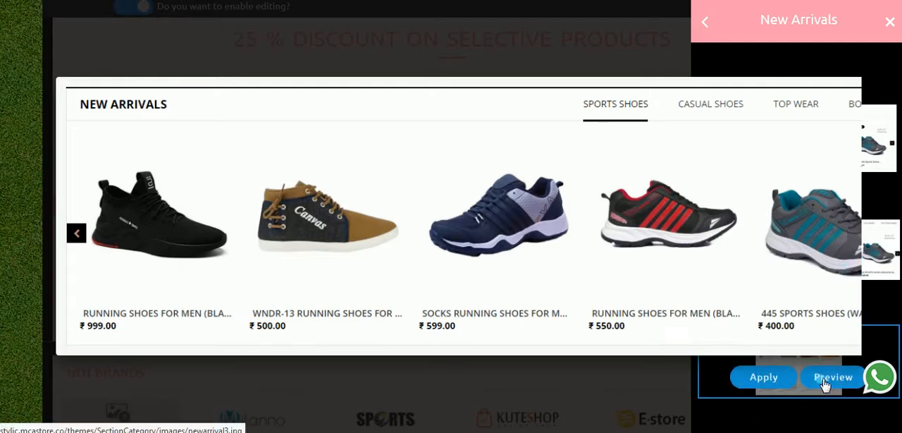
click(822, 385)
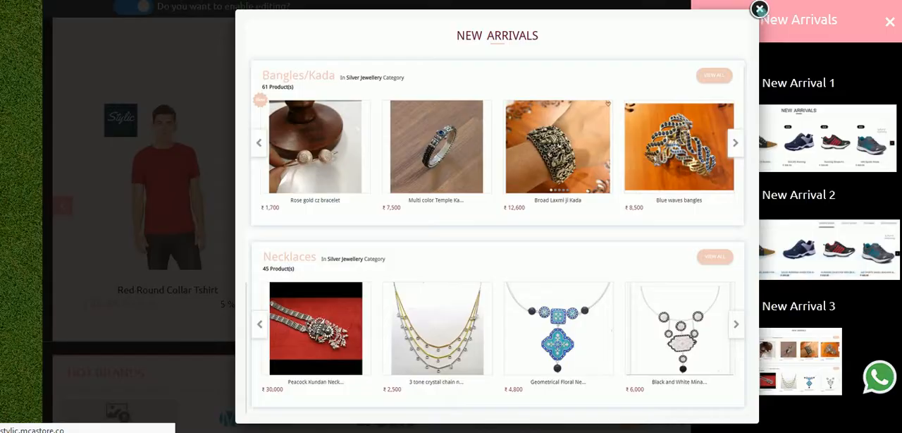
click(759, 8)
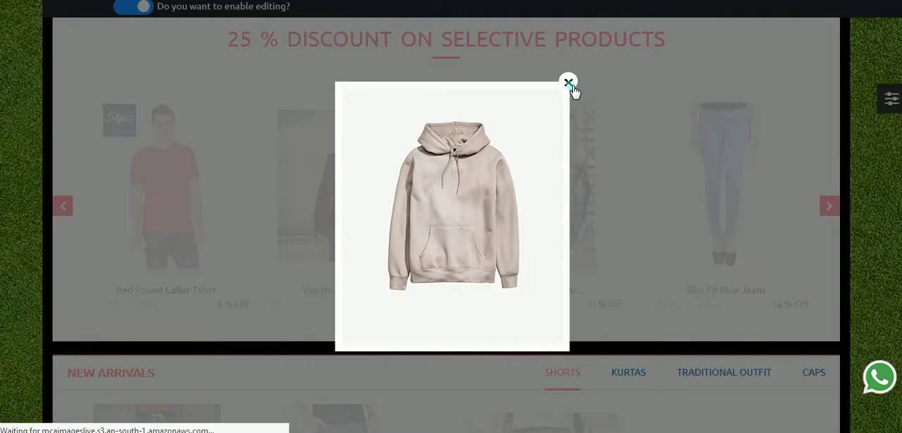
click(569, 86)
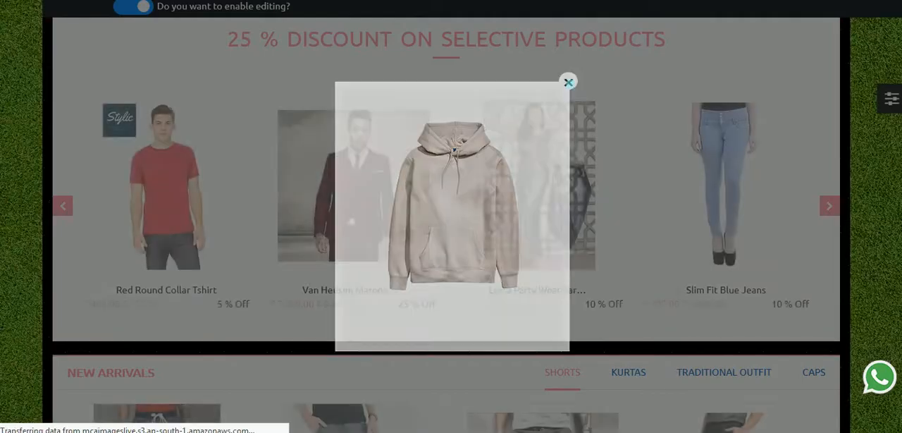
Step: Examine the added New Arrivals section, advancing its Shorts carousel and viewing its Kurtas products
scroll(684, 201, up, 5)
scroll(687, 201, down, 10)
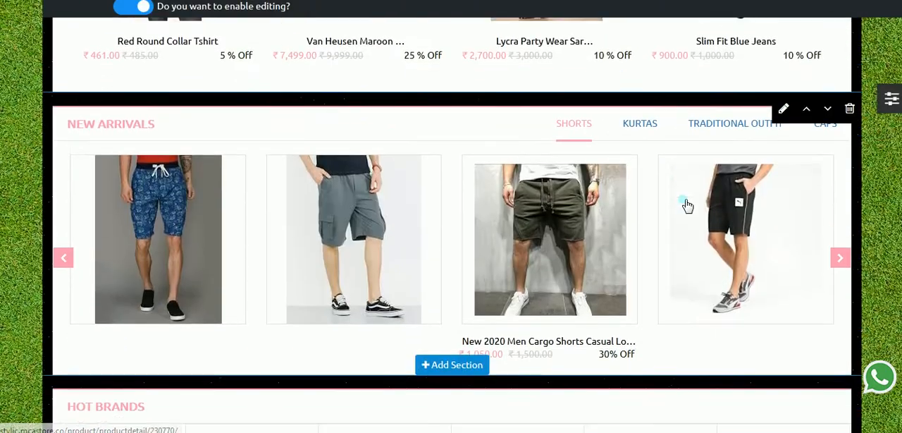
scroll(687, 205, down, 1)
mouse_move(155, 113)
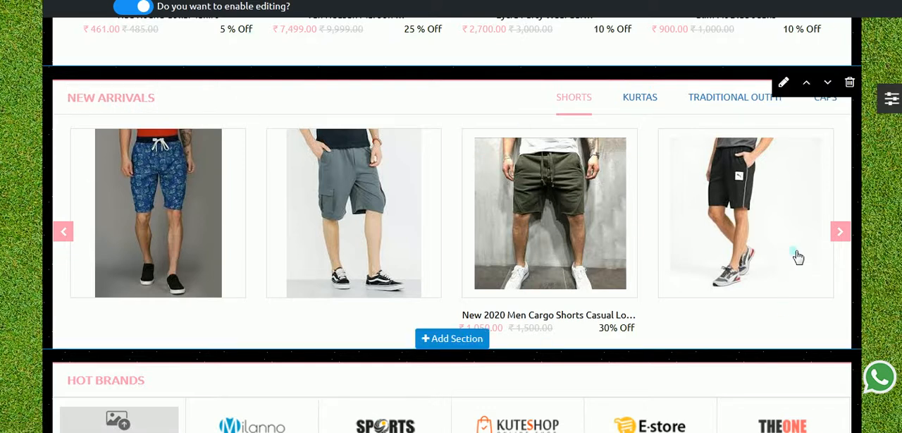
click(840, 233)
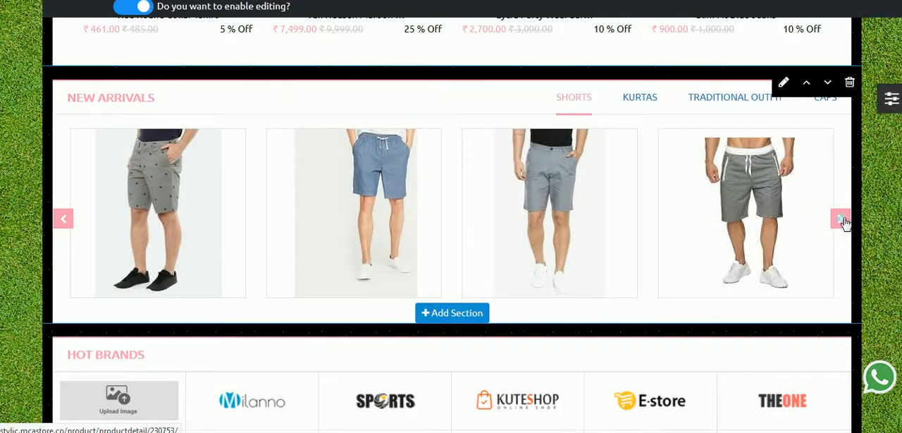
click(644, 103)
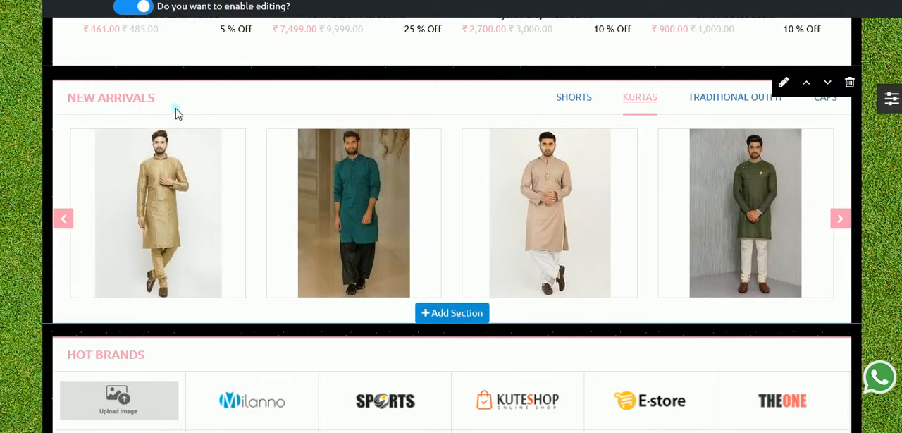
Step: Change the New Arrivals section's heading to FRESH ARRIVALS and update it
mouse_move(129, 109)
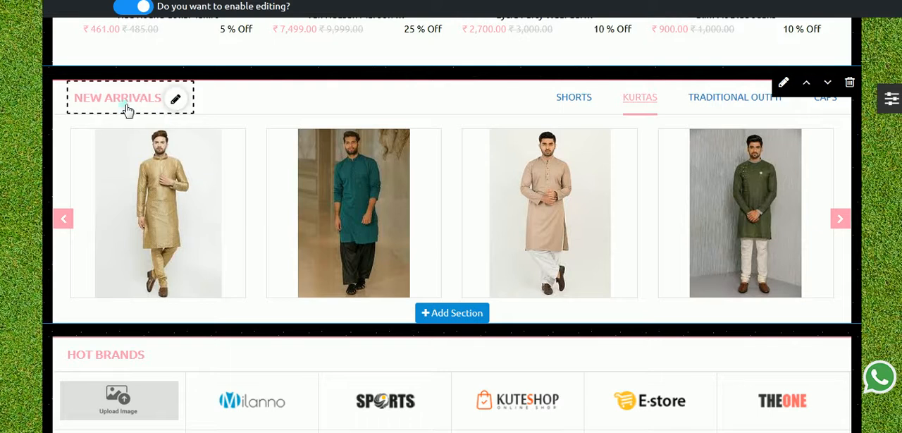
click(177, 102)
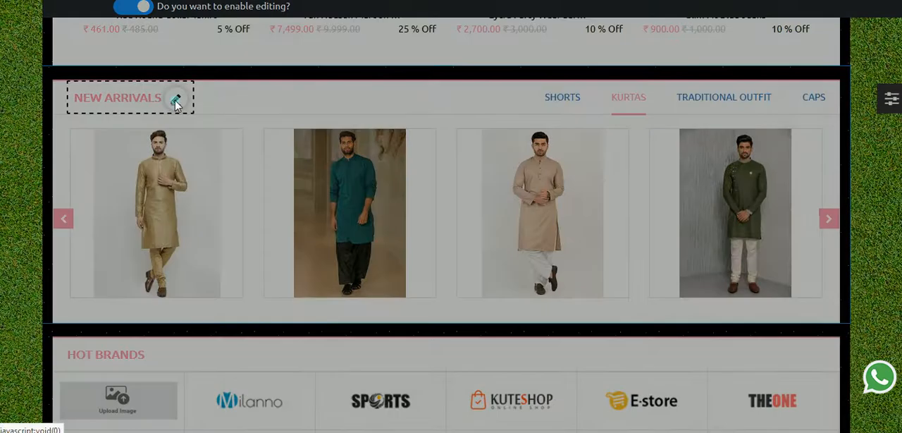
click(254, 85)
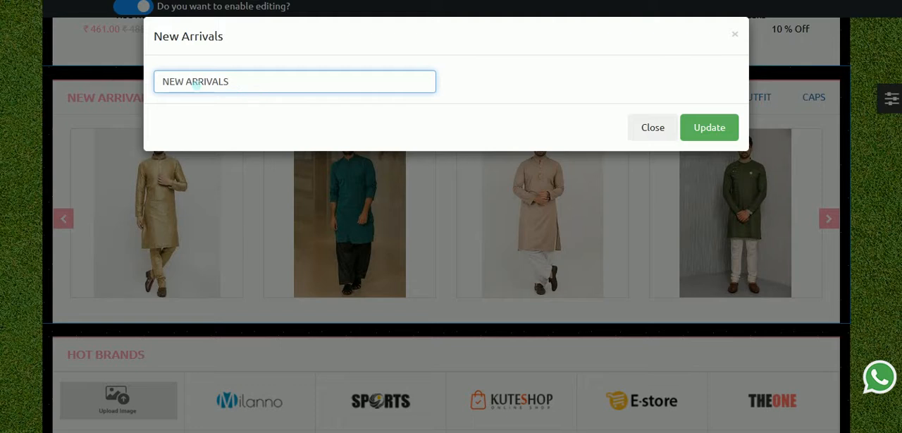
drag(184, 82, 112, 86)
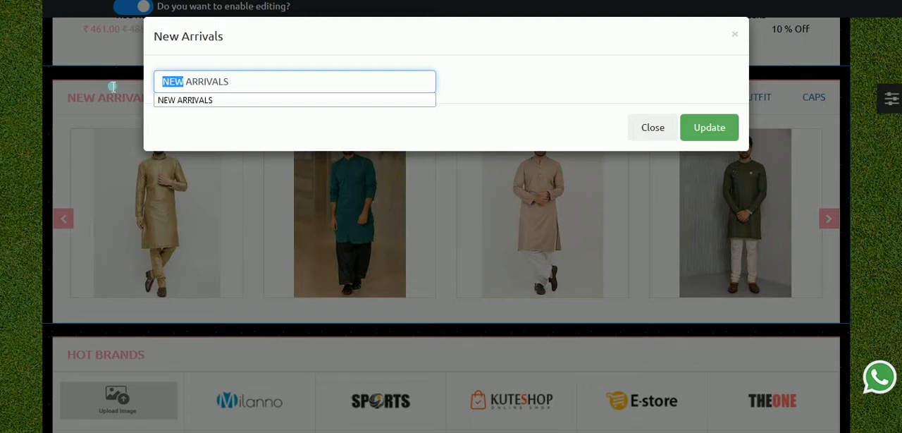
text(FRESH)
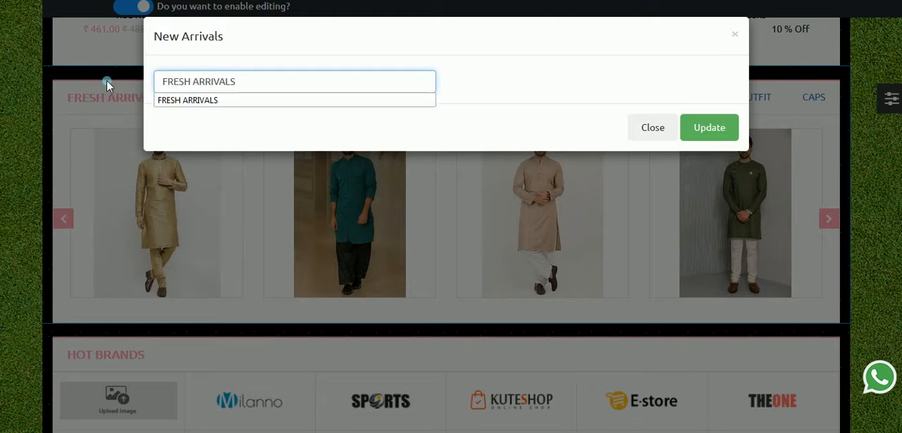
click(726, 125)
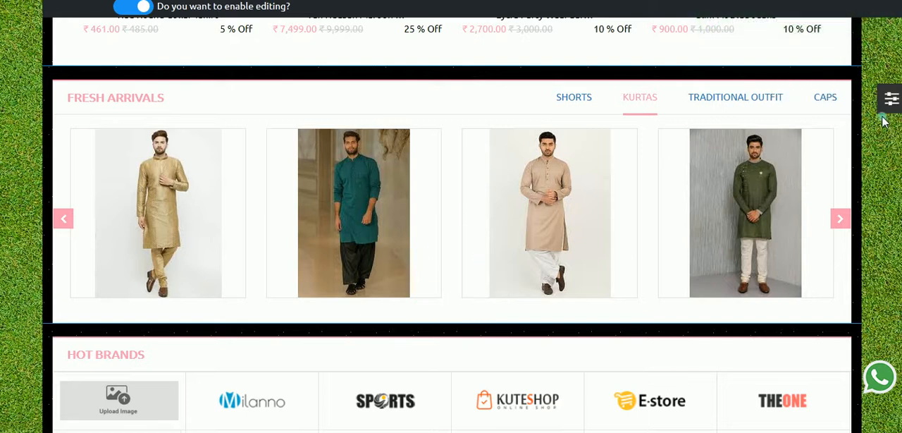
Step: Start adding a section below Hot Brands and open the Category section layouts
mouse_move(852, 85)
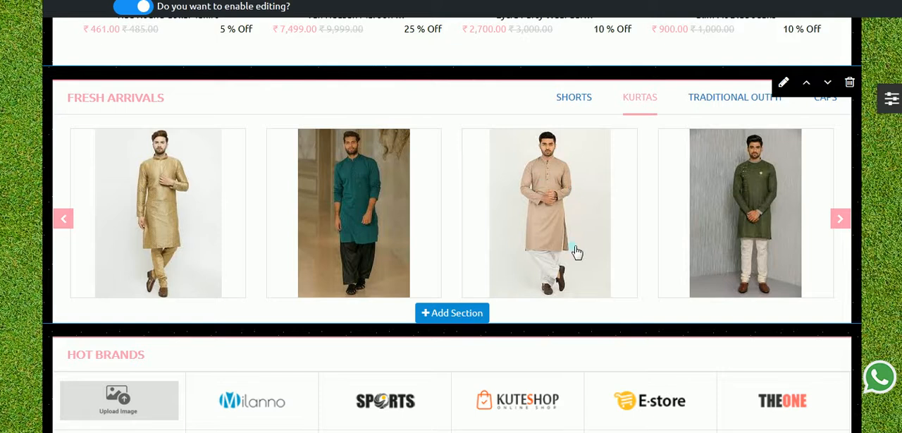
scroll(576, 251, down, 2)
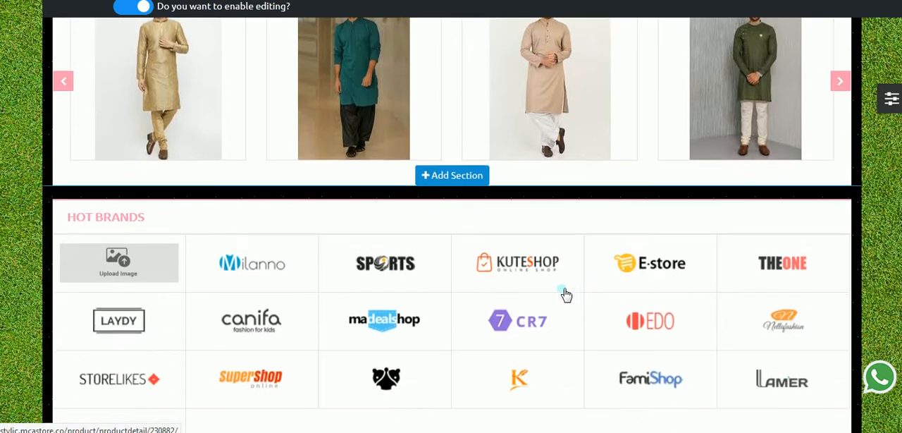
scroll(437, 222, down, 4)
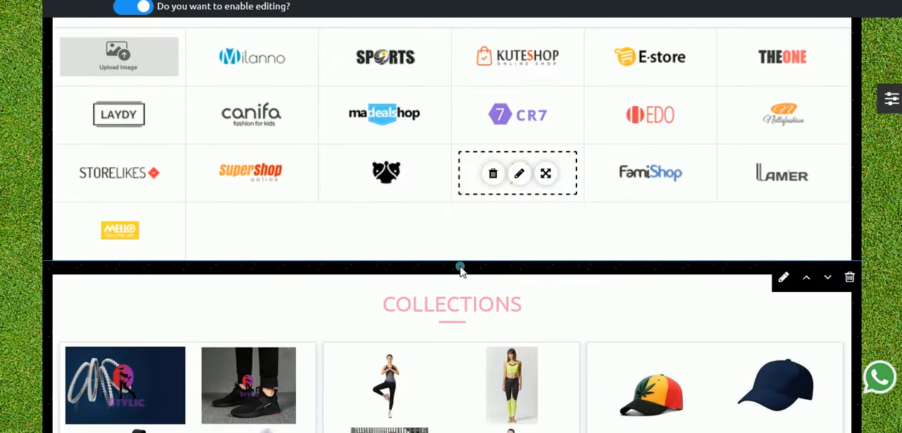
mouse_move(436, 186)
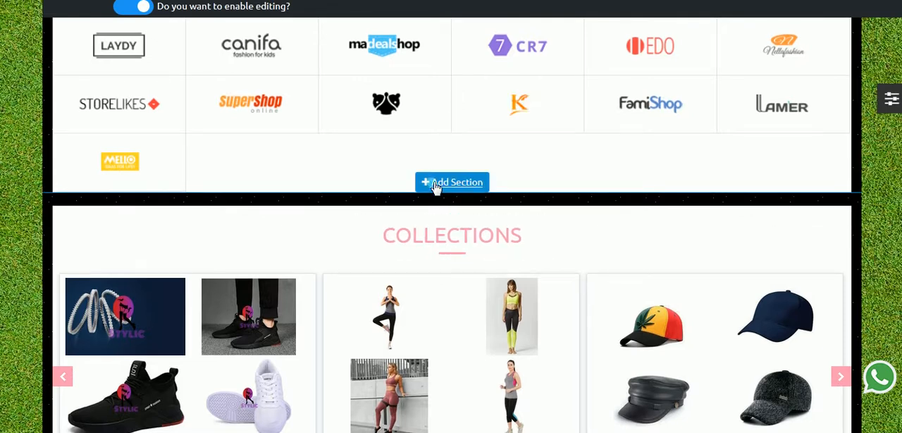
click(437, 184)
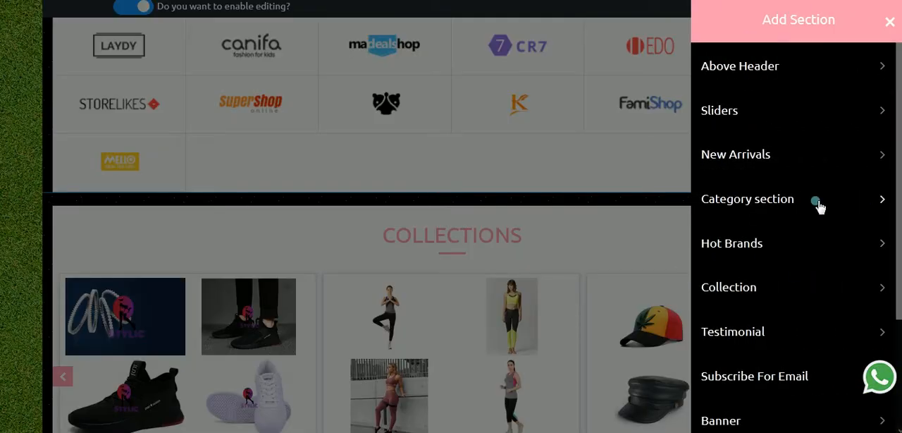
click(876, 200)
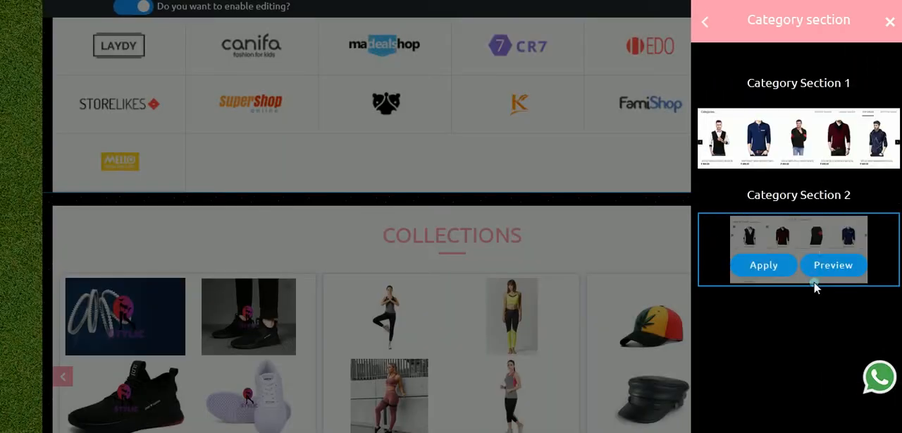
Step: Preview Category Section 1 and Category Section 2, leave the previews and dismiss the hoodie pop-up
mouse_move(825, 272)
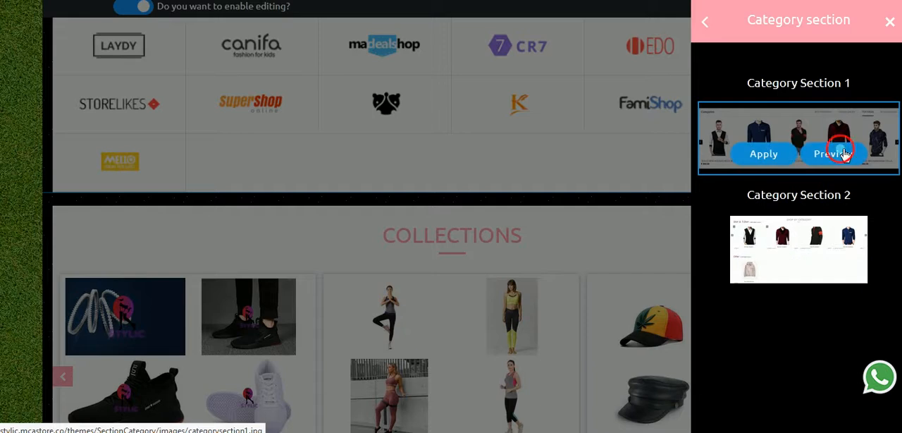
click(843, 151)
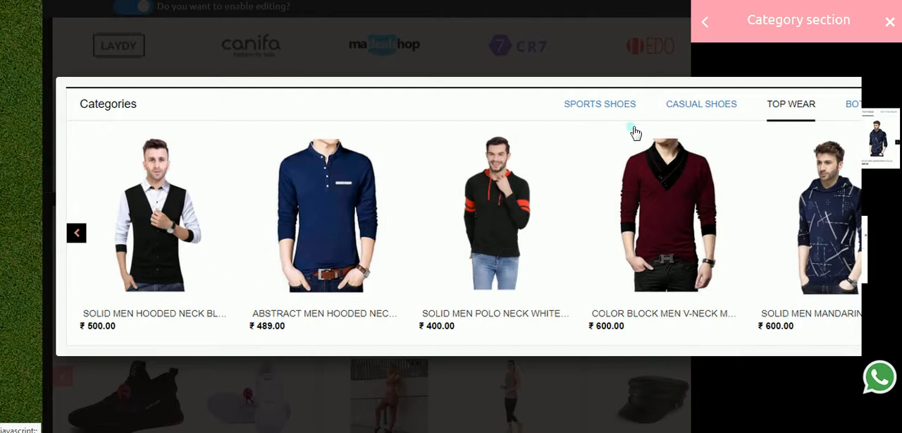
click(86, 218)
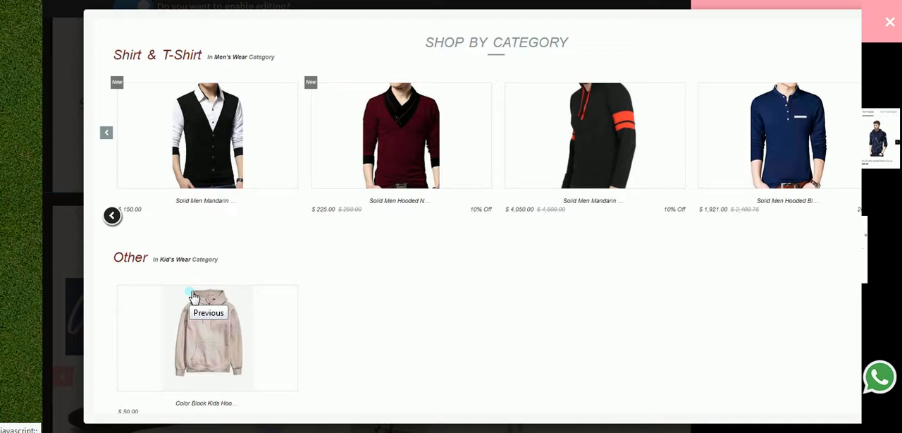
click(116, 221)
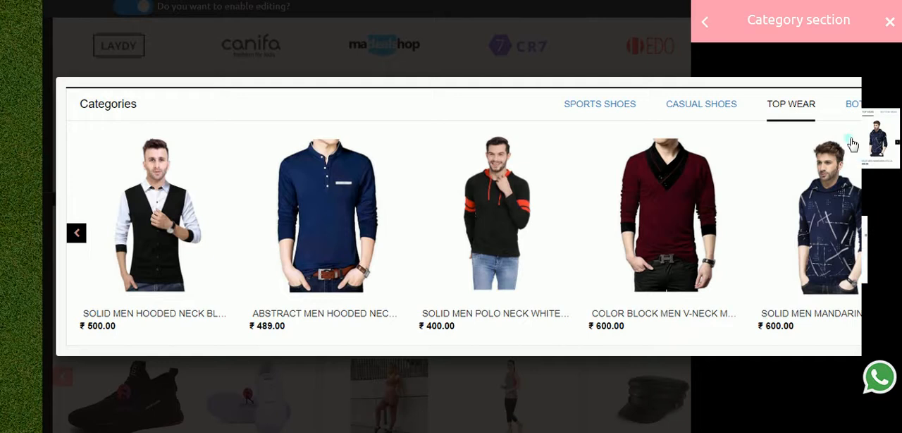
click(889, 21)
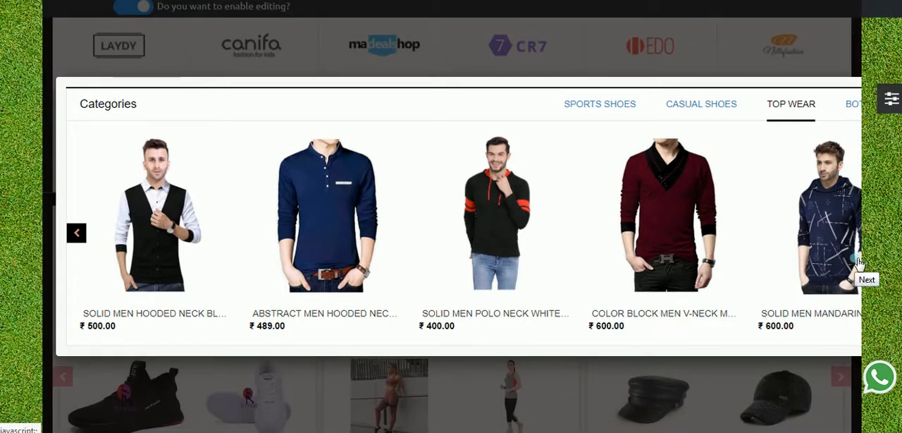
click(858, 262)
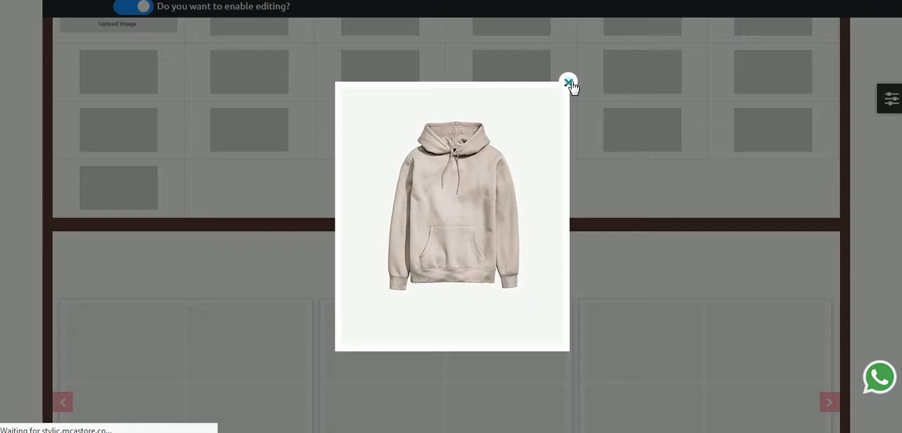
click(568, 83)
Step: Add the Category Section 1 layout below the Hot Brands section and dismiss the hoodie pop-up
scroll(700, 175, down, 10)
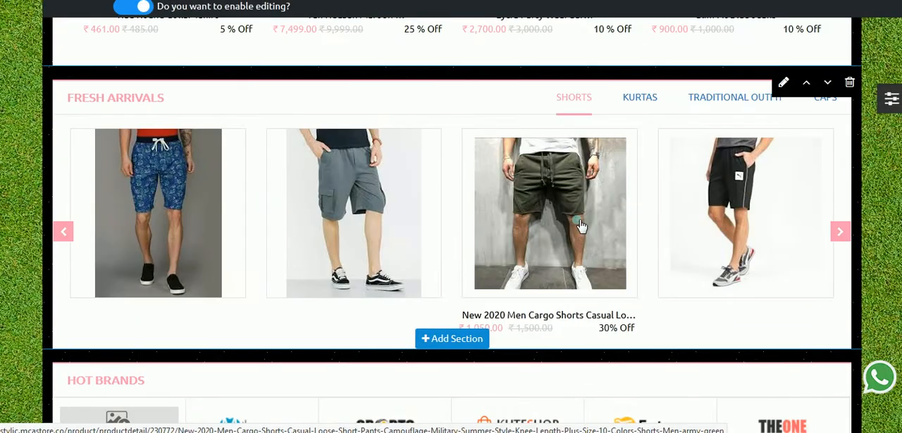
scroll(578, 225, up, 5)
scroll(553, 280, down, 4)
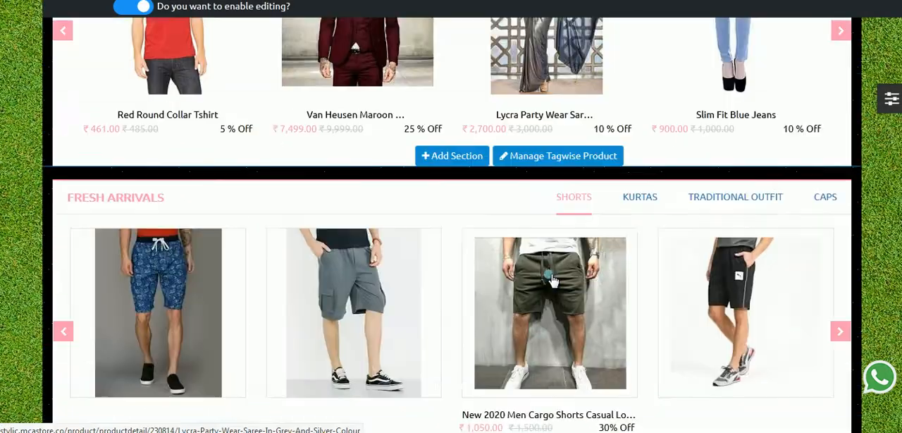
scroll(553, 280, down, 5)
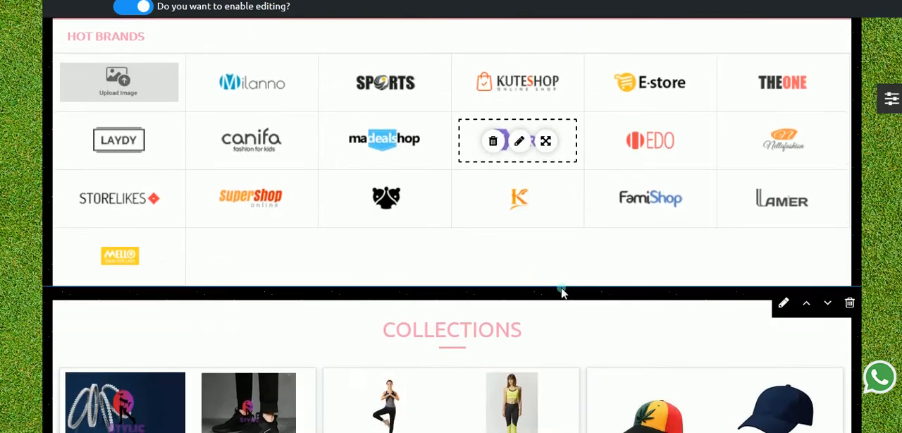
scroll(562, 291, down, 1)
click(451, 207)
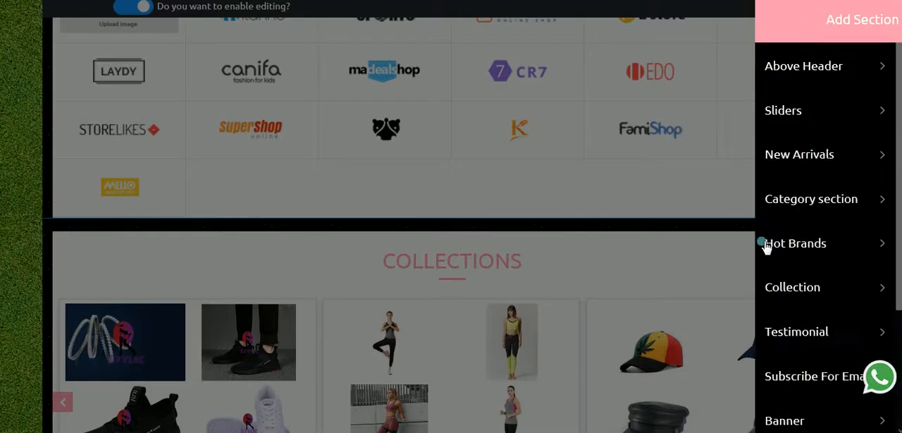
click(867, 201)
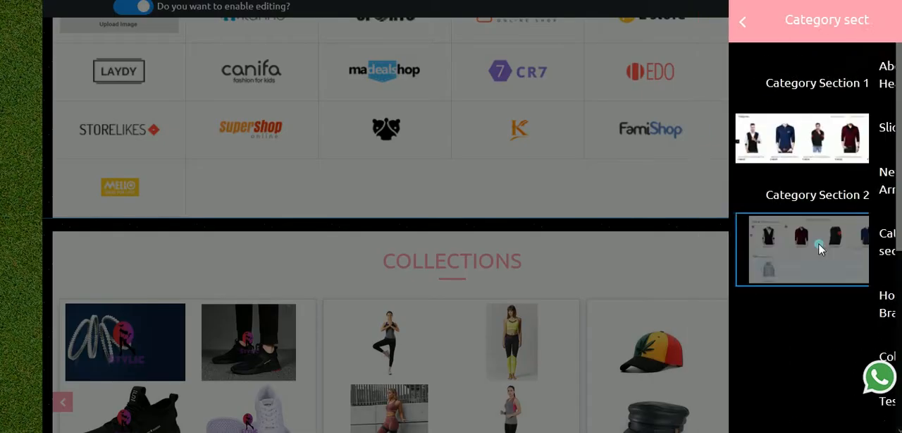
mouse_move(827, 161)
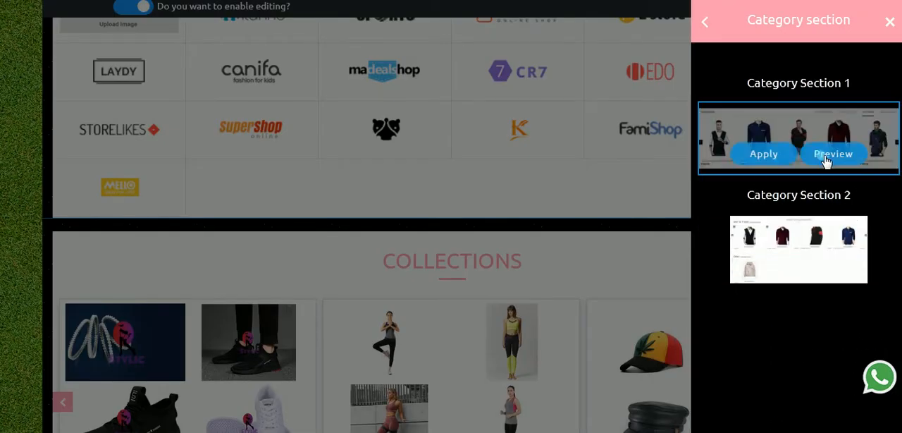
click(765, 156)
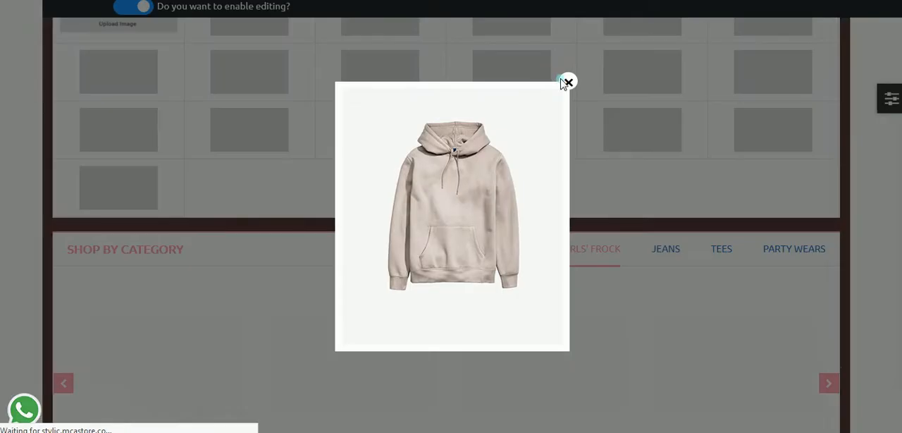
click(569, 83)
Step: Review the Shop by Category section, open its category management and turn off automatic category arrangement
scroll(594, 275, down, 2)
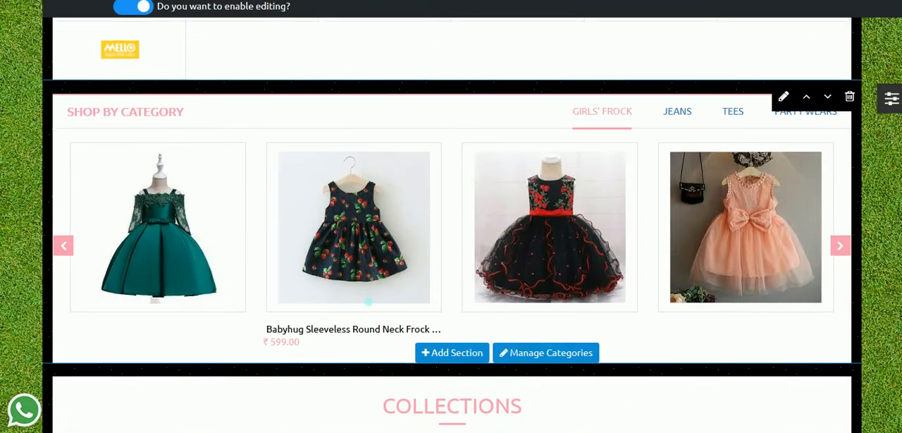
mouse_move(102, 123)
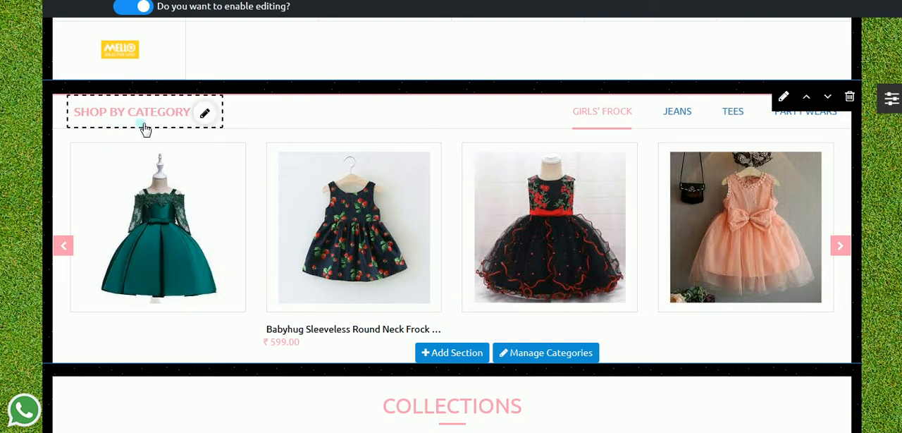
scroll(247, 185, up, 3)
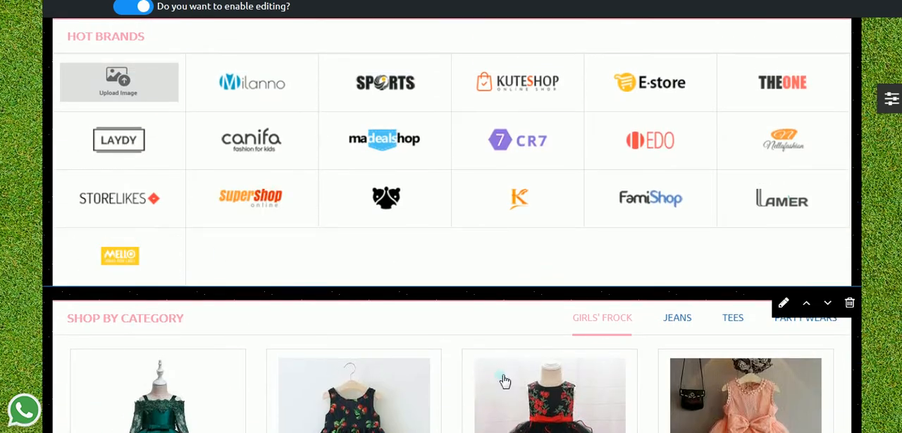
scroll(407, 367, down, 2)
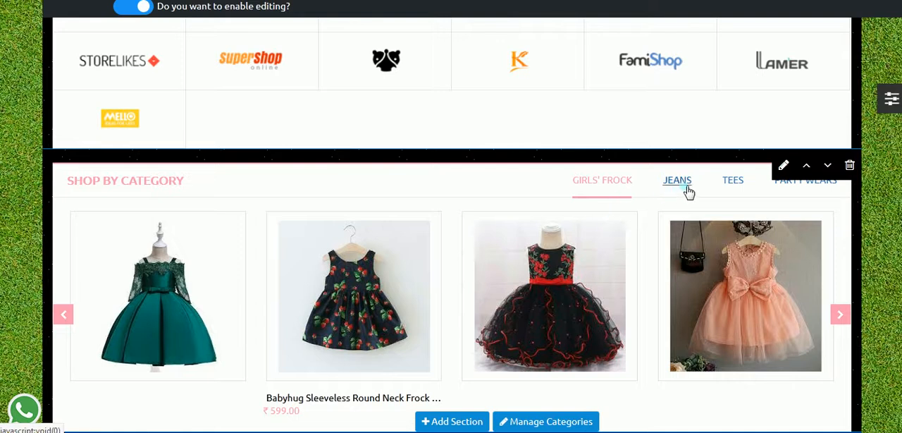
scroll(522, 398, down, 1)
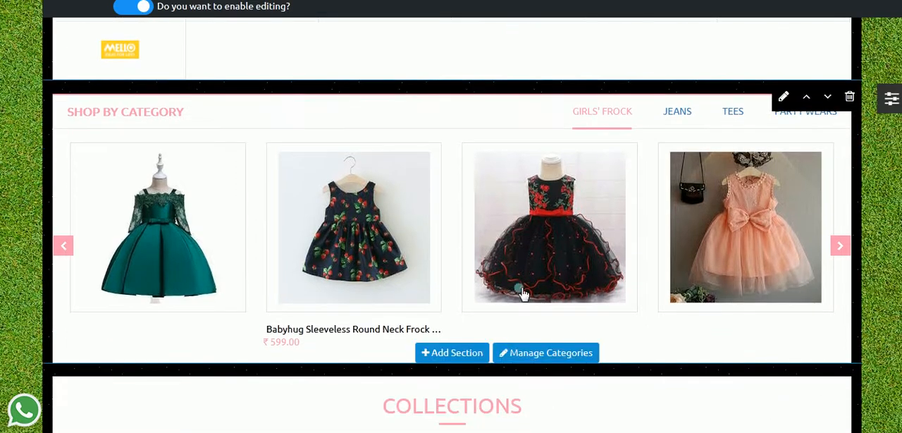
click(514, 356)
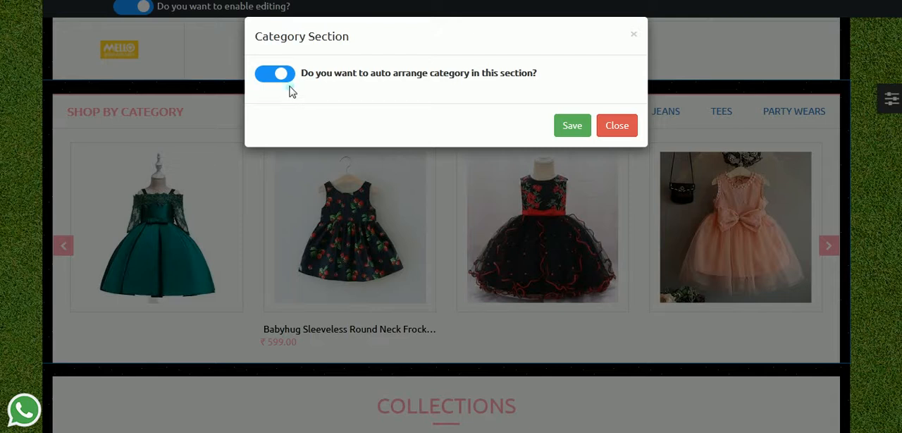
click(282, 74)
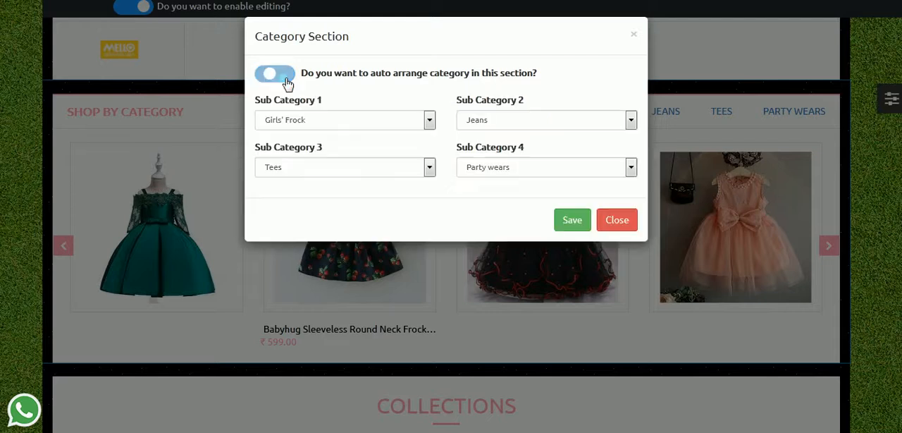
Step: Set Sub Category 1 to Jackets and Sub Category 2 to Dress Materials
click(389, 121)
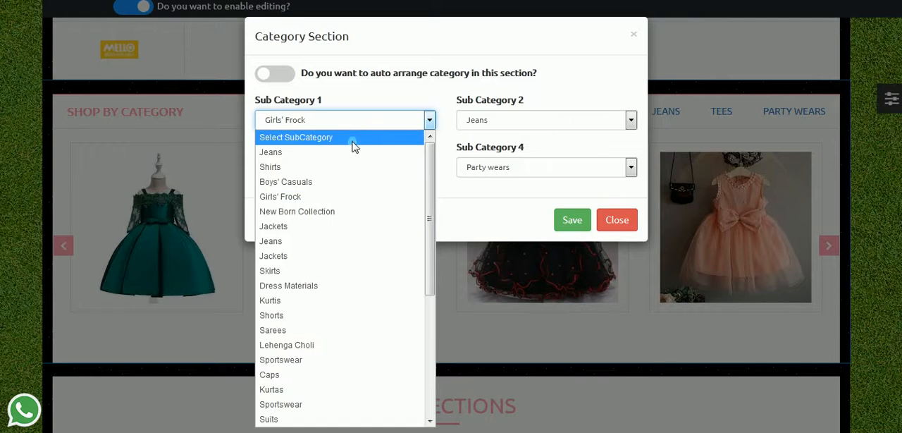
click(299, 227)
click(496, 121)
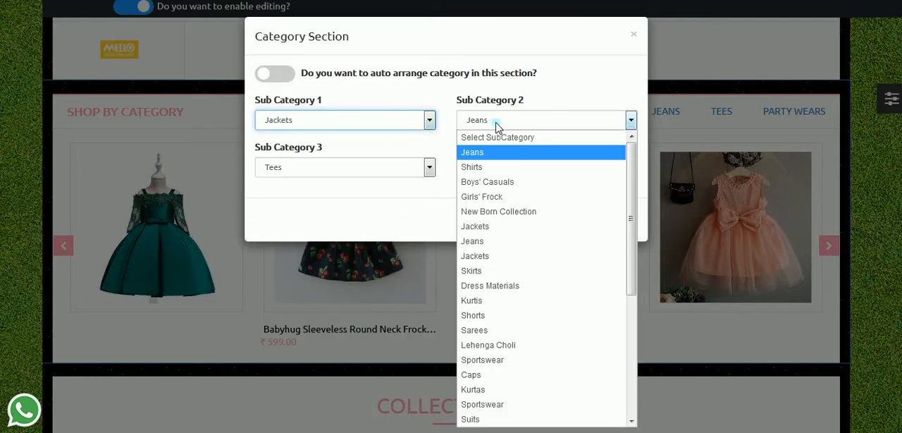
click(482, 287)
Step: Set Sub Category 3 to Combo and Sub Category 4 to Shirts
click(347, 165)
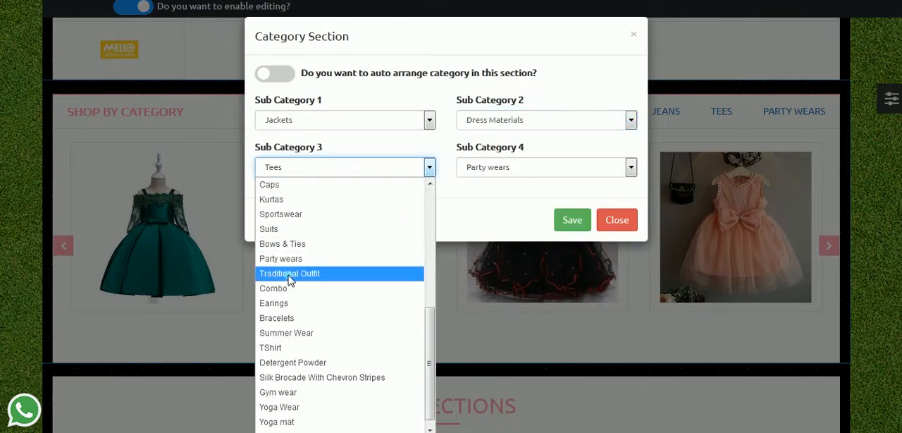
click(288, 289)
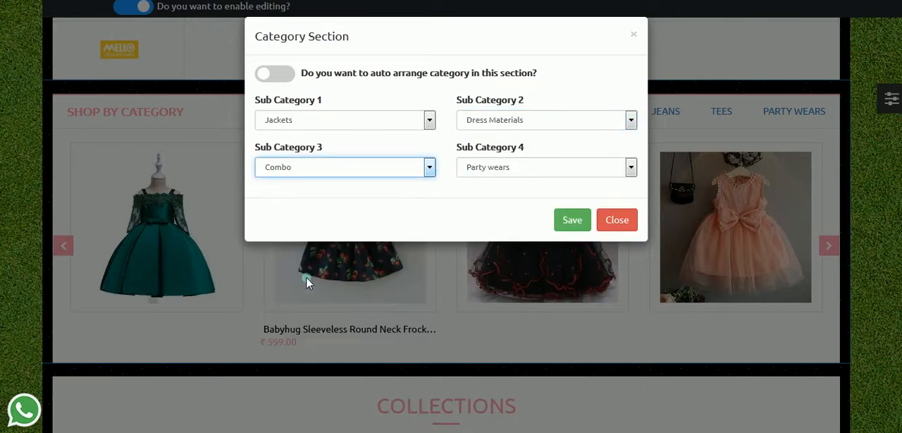
click(497, 169)
click(496, 325)
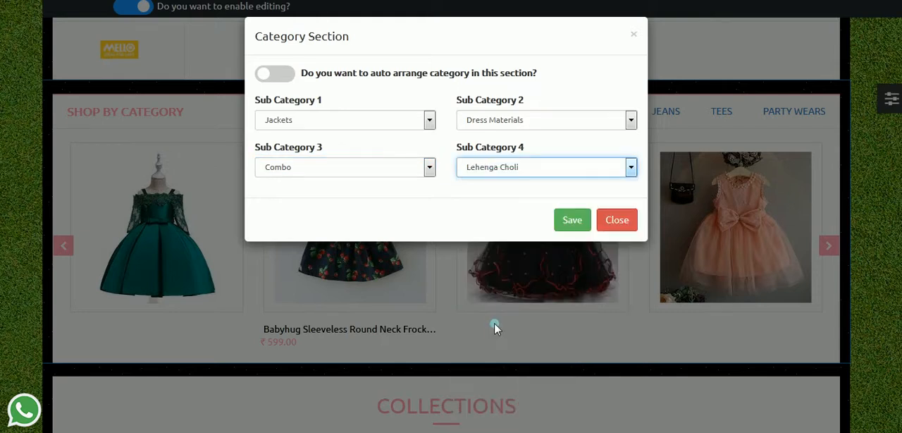
click(517, 165)
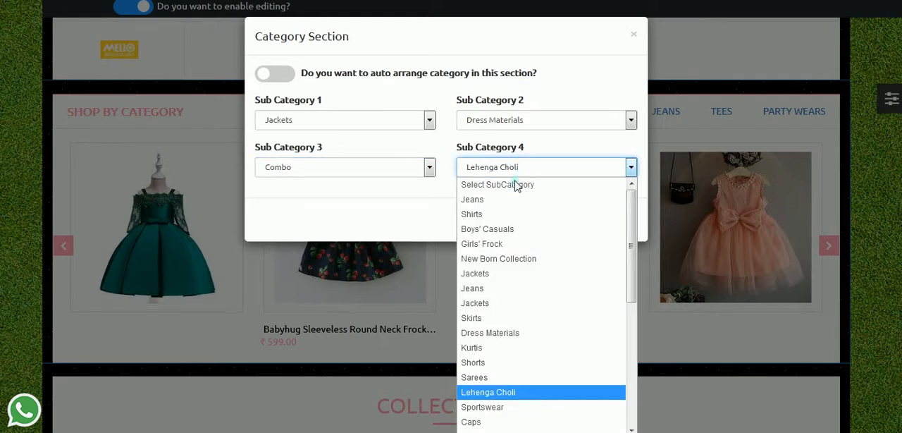
click(482, 215)
Step: Save the category selection, dismissing the hoodie pop-up, and check the tabs of the Shop by Category section
click(572, 221)
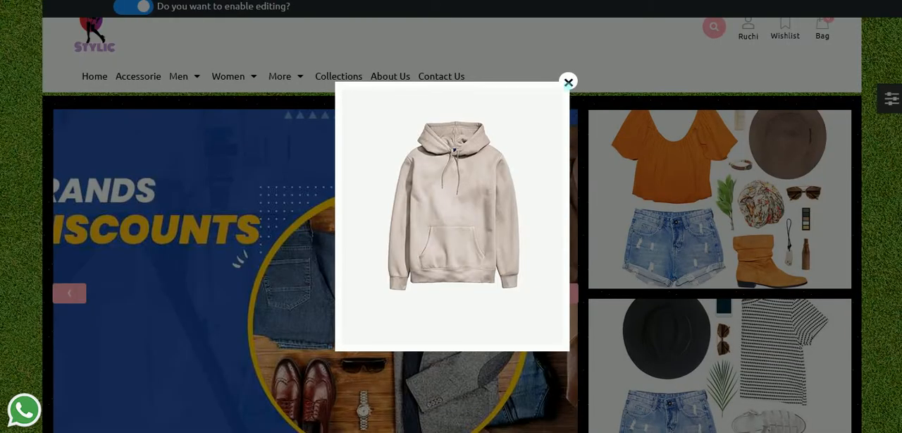
click(569, 83)
scroll(553, 273, down, 10)
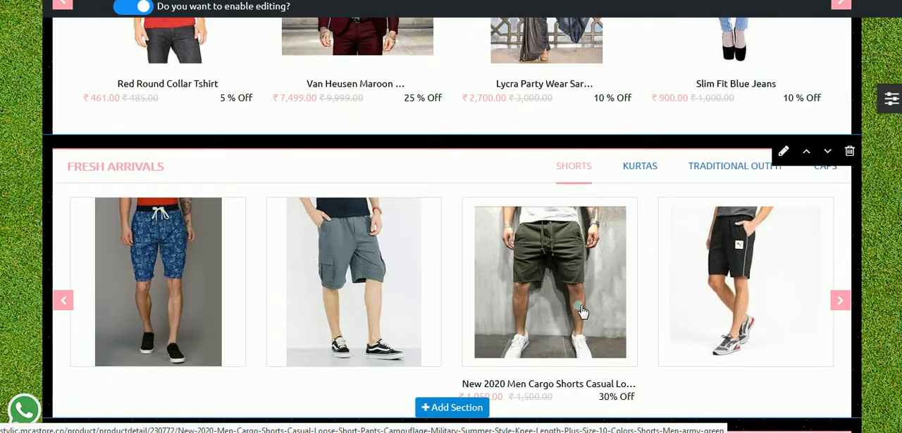
scroll(582, 312, down, 7)
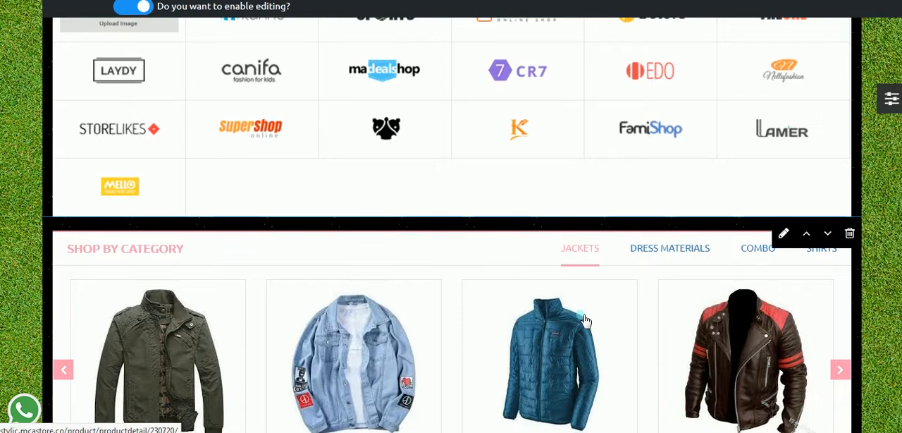
Step: Check the Shop by Category section's category settings and the products under its Dress Materials and Combo tabs
scroll(584, 320, down, 2)
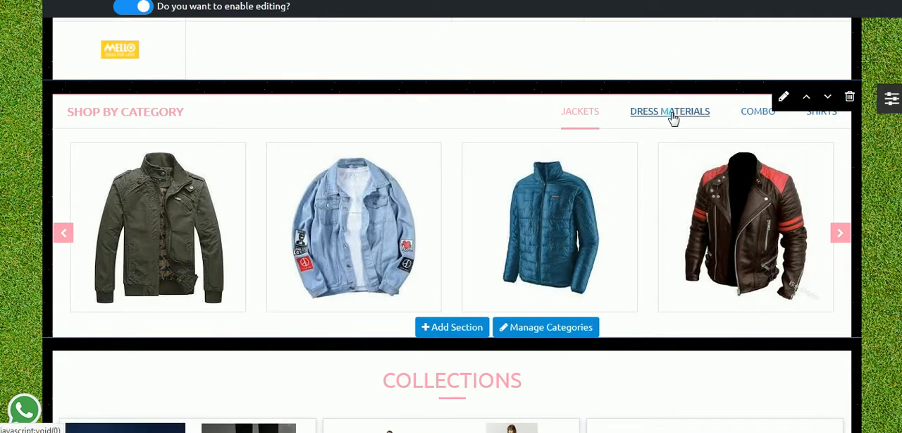
click(533, 328)
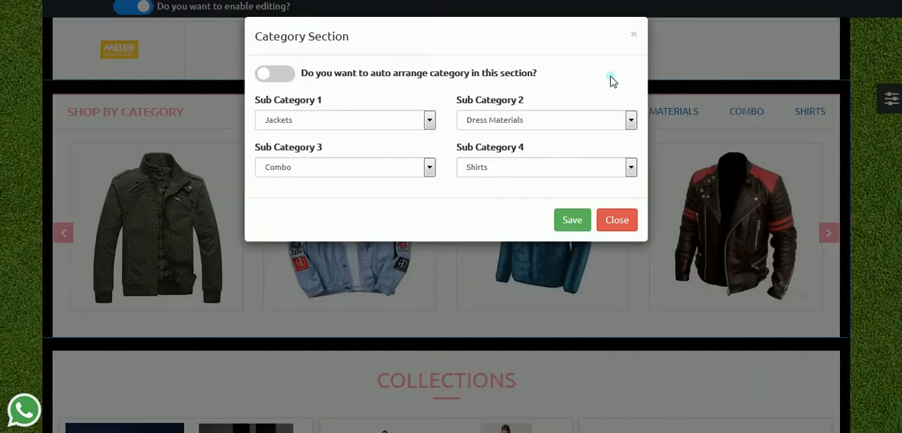
click(634, 33)
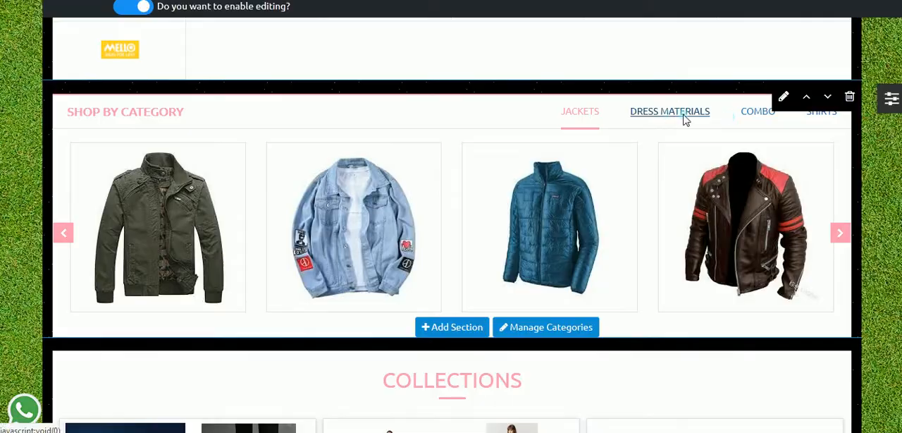
click(680, 115)
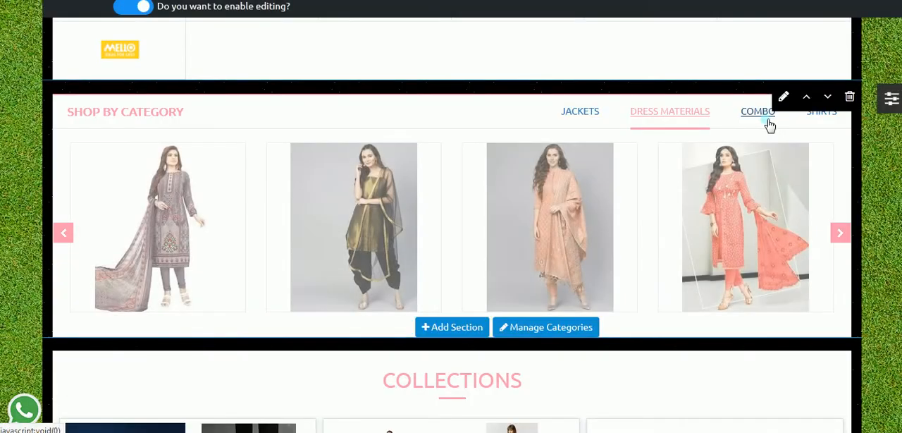
click(768, 121)
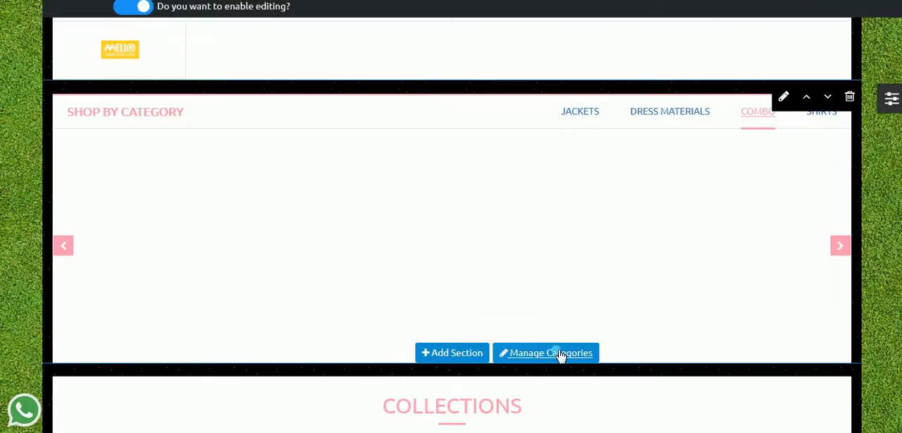
Step: Turn on automatic category arrangement for the Shop by Category section, save it and dismiss the hoodie pop-up
click(552, 355)
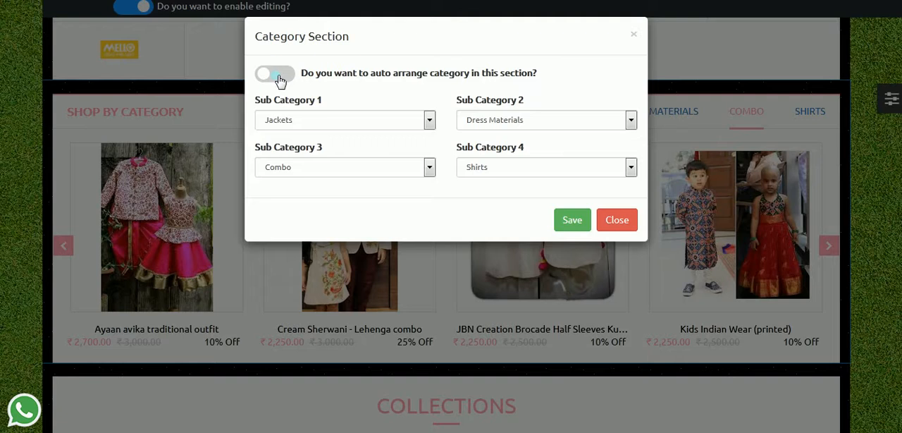
click(276, 74)
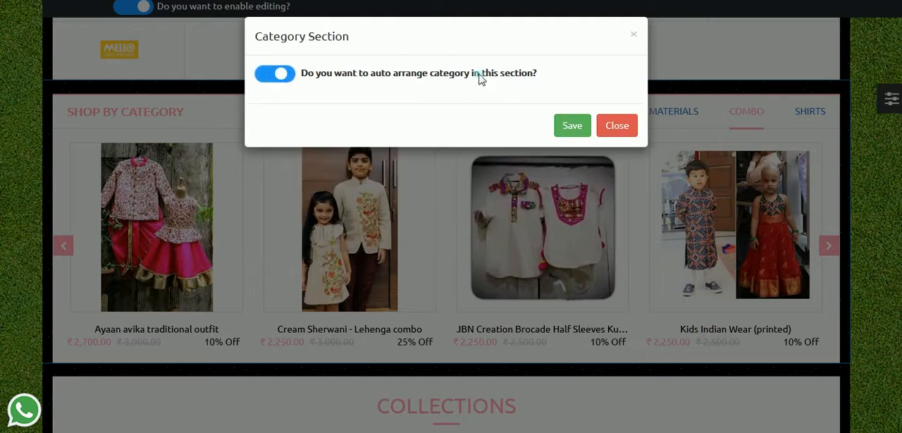
click(572, 127)
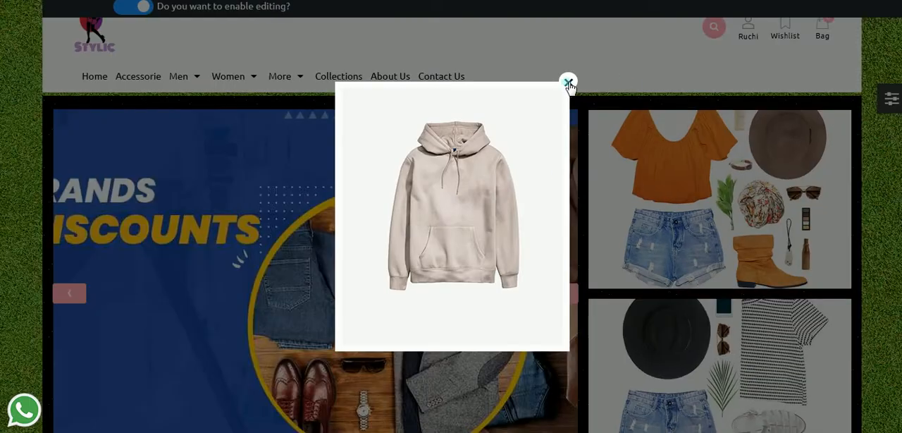
click(567, 81)
Step: Rename the Shop by Category section heading to CATEGORY LISTING and save it
scroll(548, 219, down, 15)
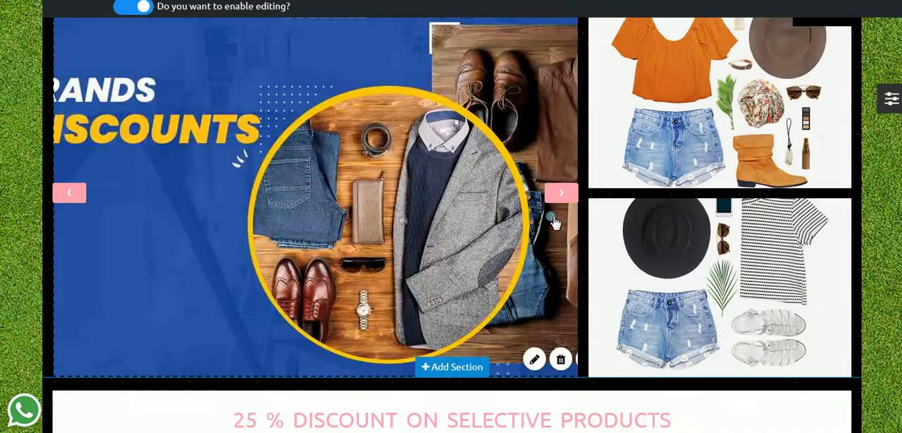
scroll(251, 281, down, 4)
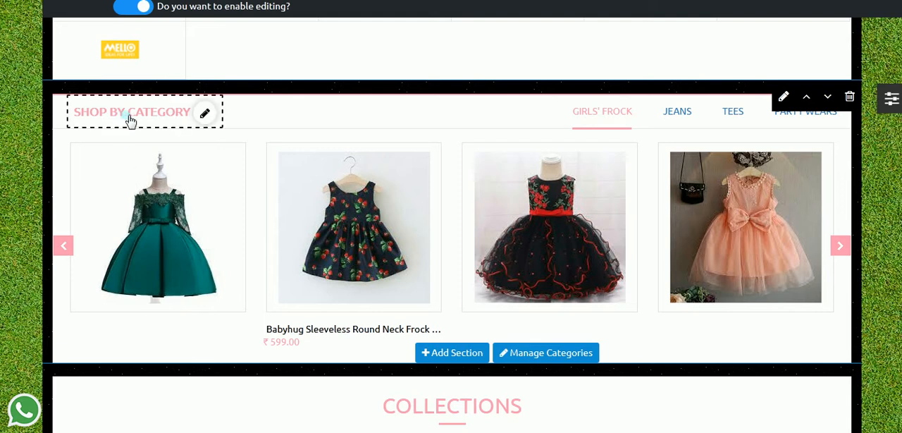
click(205, 114)
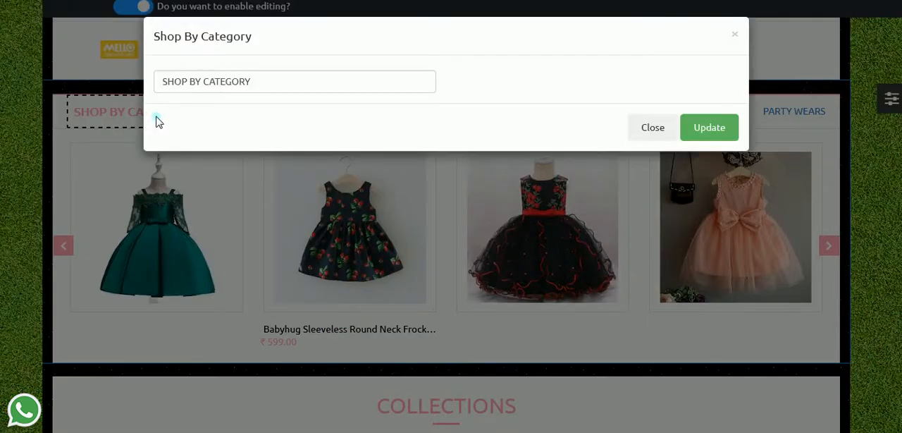
drag(268, 84, 92, 97)
text(CATEGORY)
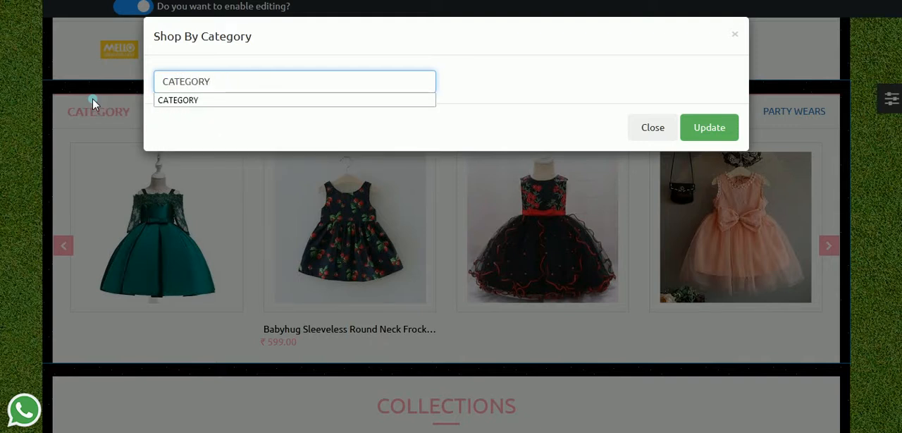
text( LISTING)
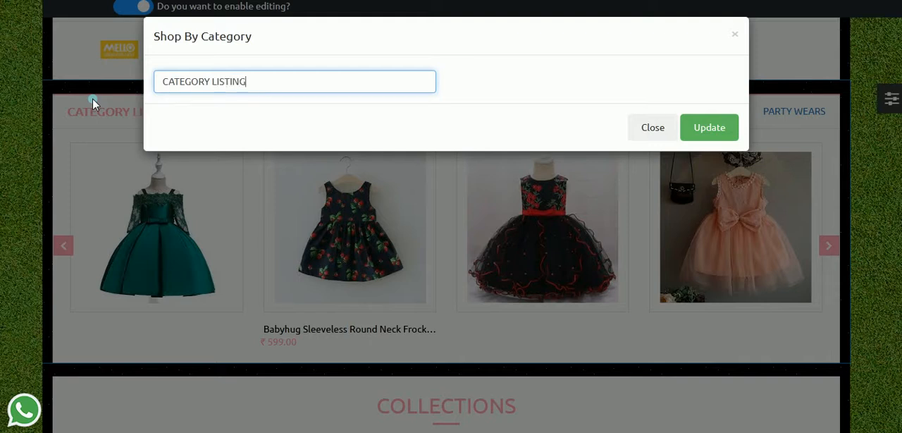
click(696, 133)
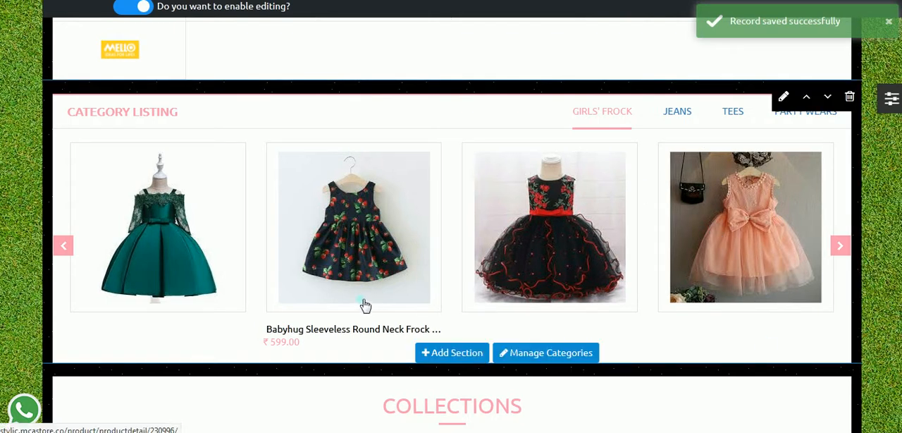
Step: Look at the available layout for the Collections section, then close the layout options without applying one
scroll(359, 296, down, 3)
scroll(631, 360, down, 2)
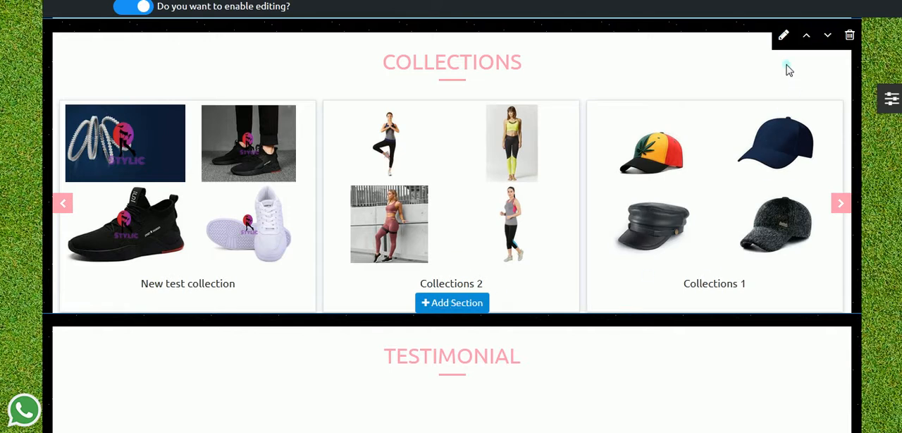
click(783, 35)
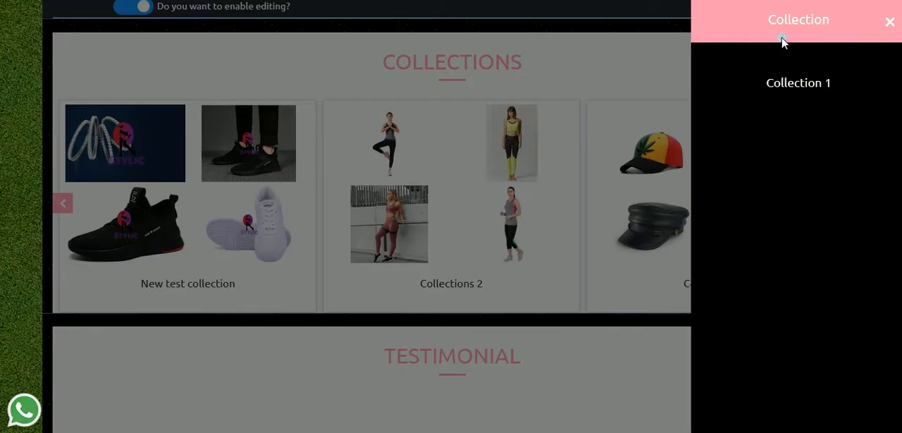
mouse_move(787, 163)
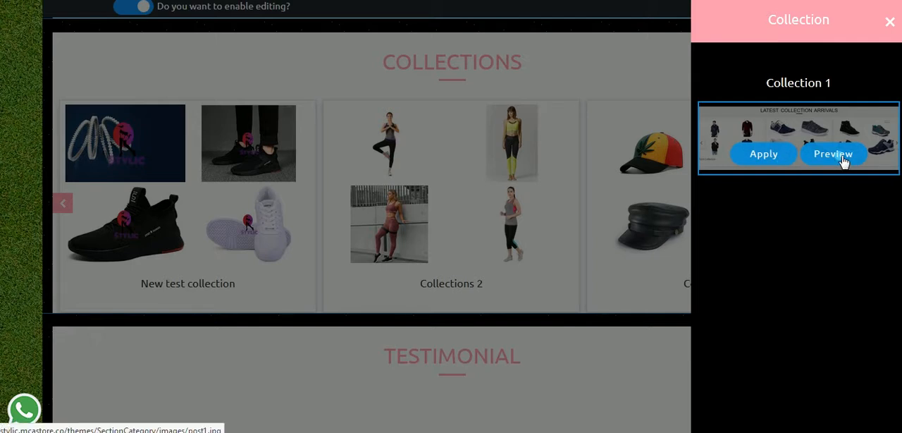
click(889, 22)
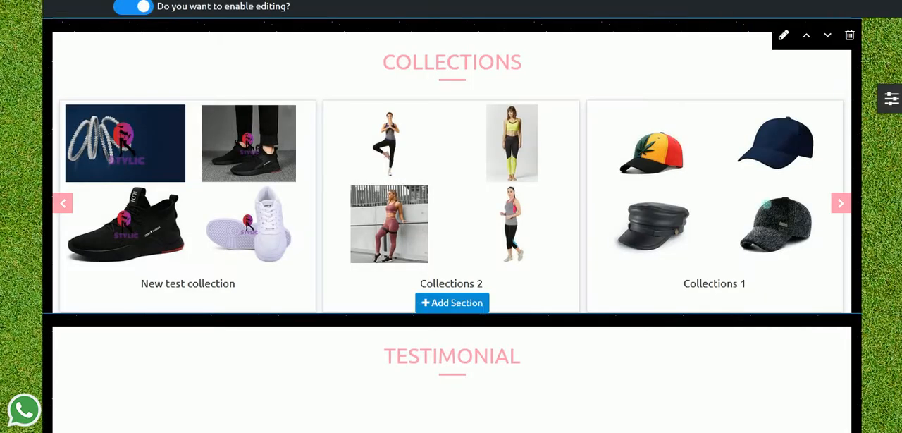
Step: Rename the Collections section heading to SALES SECTOR and save it
mouse_move(470, 66)
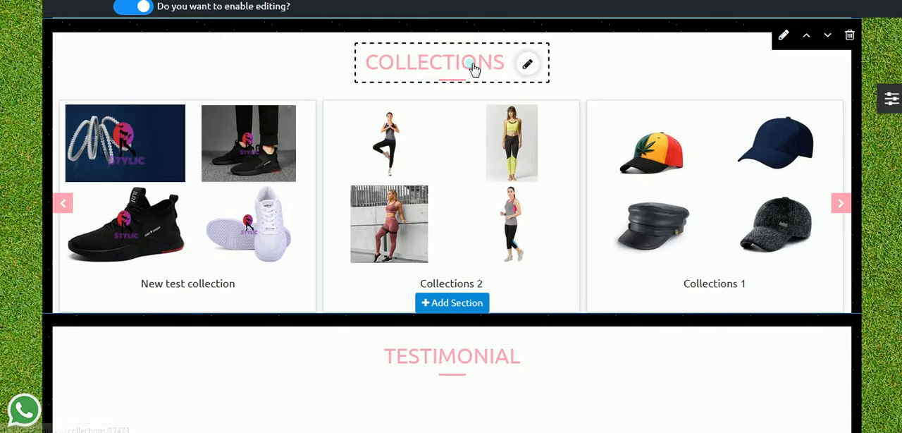
click(527, 68)
drag(317, 84, 95, 68)
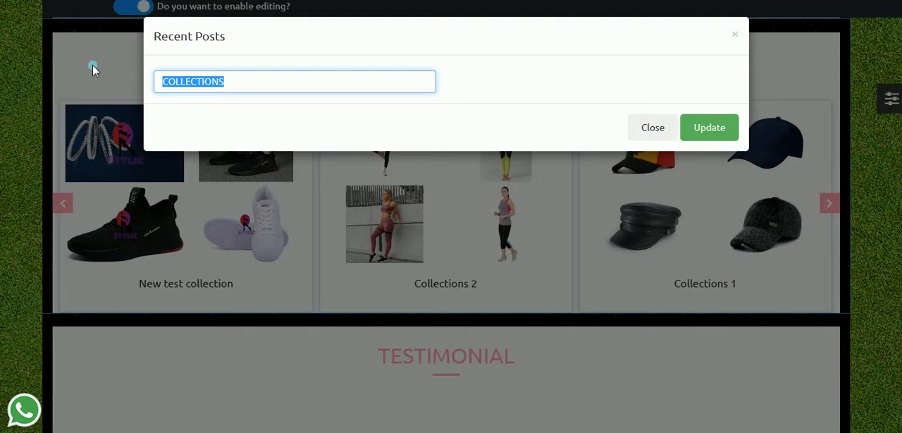
text(SALES SECTOR)
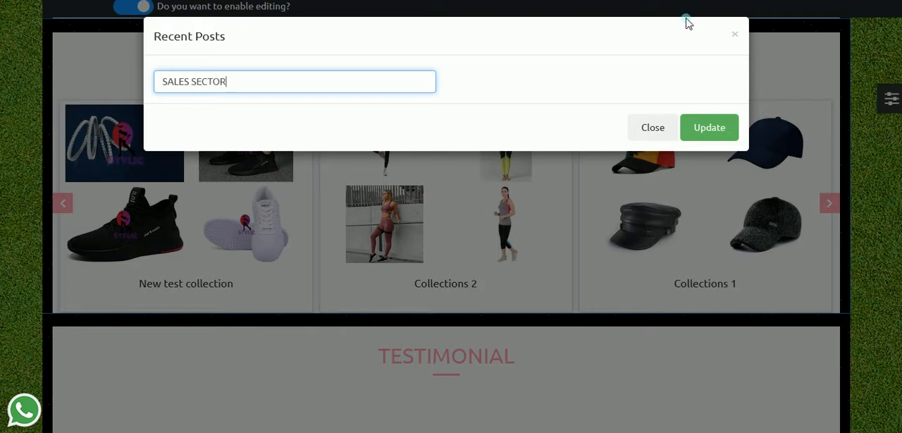
click(709, 127)
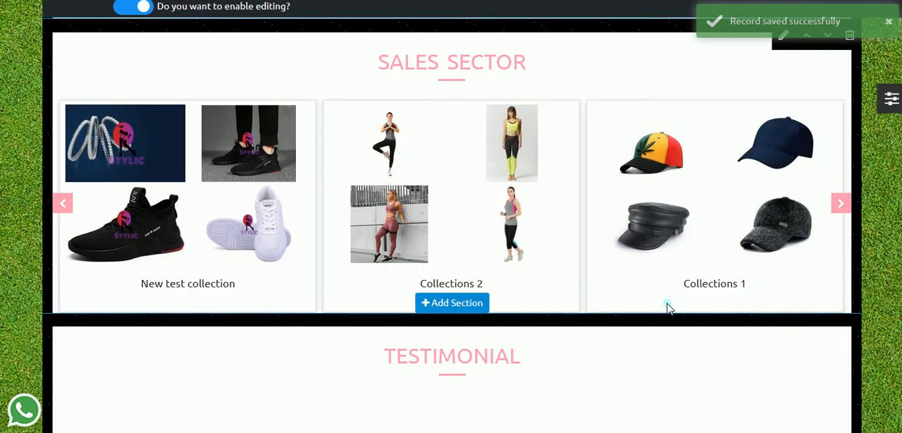
Step: Browse the Sales Sector carousel through its collections to the View More card
click(842, 207)
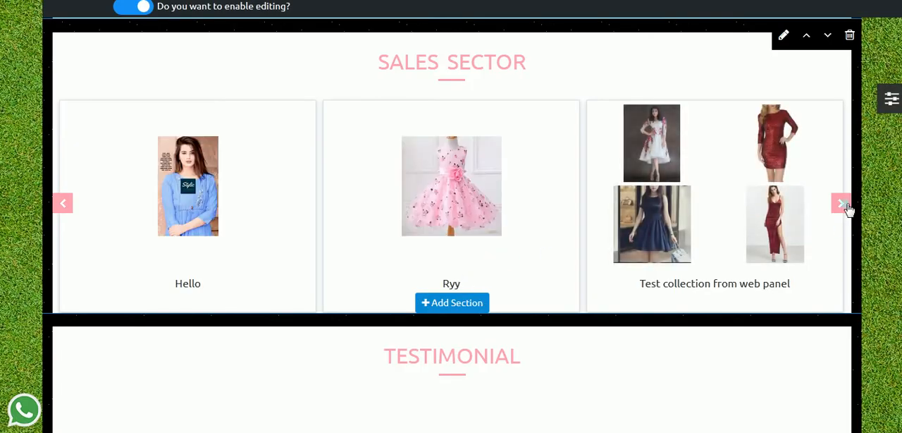
click(842, 205)
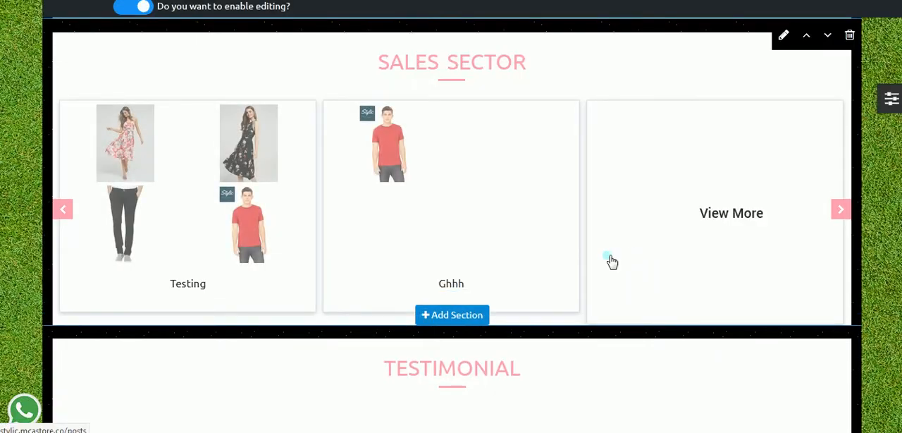
scroll(612, 262, down, 5)
scroll(612, 261, up, 6)
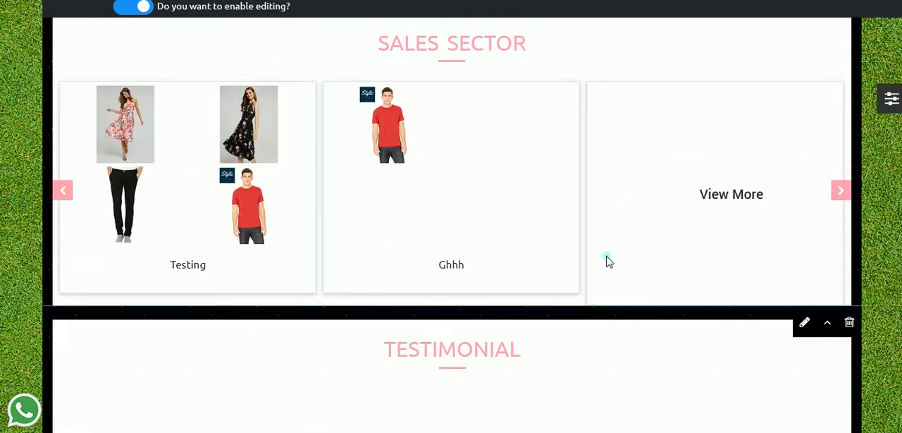
Step: Review the homepage sections from Fresh Arrivals and Hot Brands down to Sales Sector and Testimonial
scroll(611, 262, up, 8)
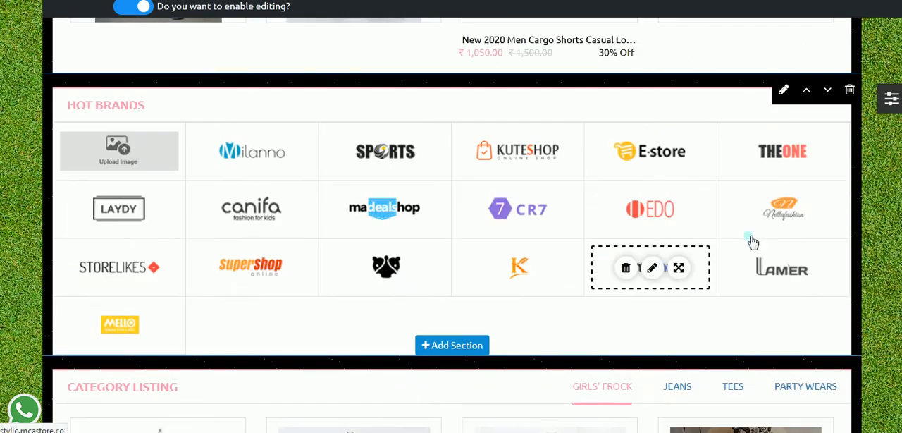
scroll(739, 242, up, 1)
scroll(726, 243, up, 6)
scroll(722, 261, down, 2)
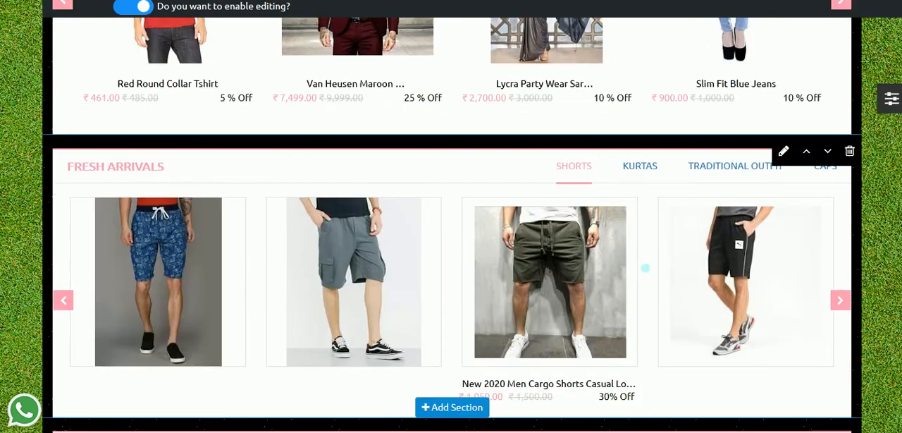
scroll(725, 312, down, 7)
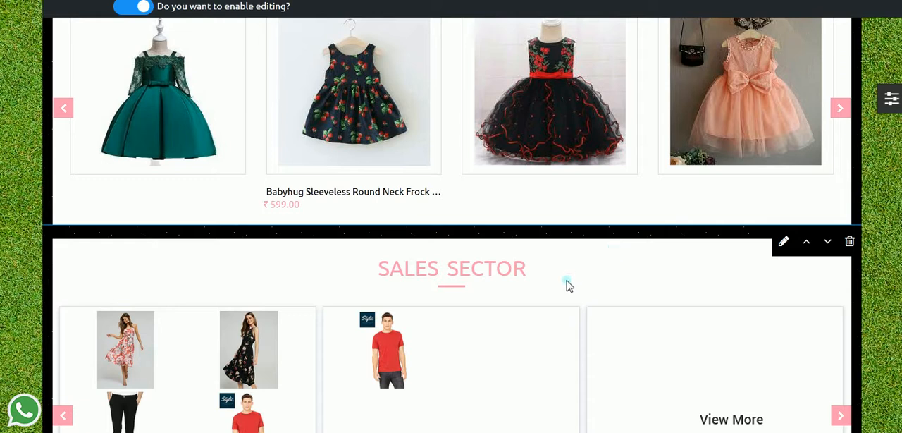
scroll(569, 285, down, 3)
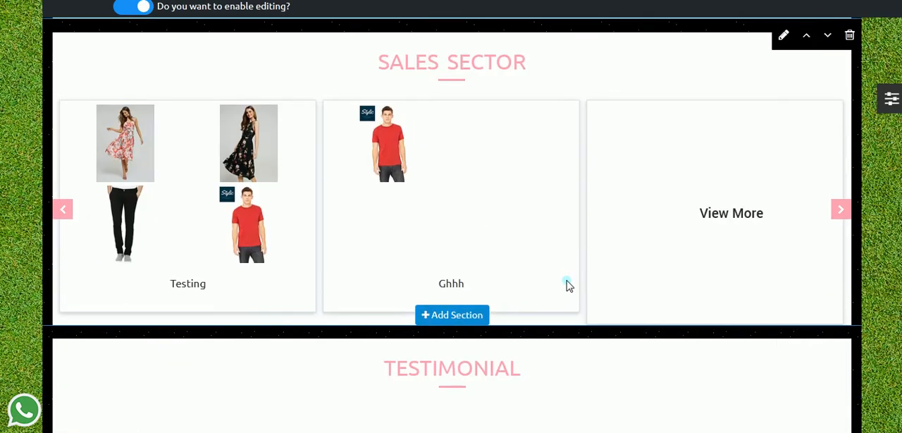
scroll(568, 289, up, 8)
scroll(563, 296, down, 8)
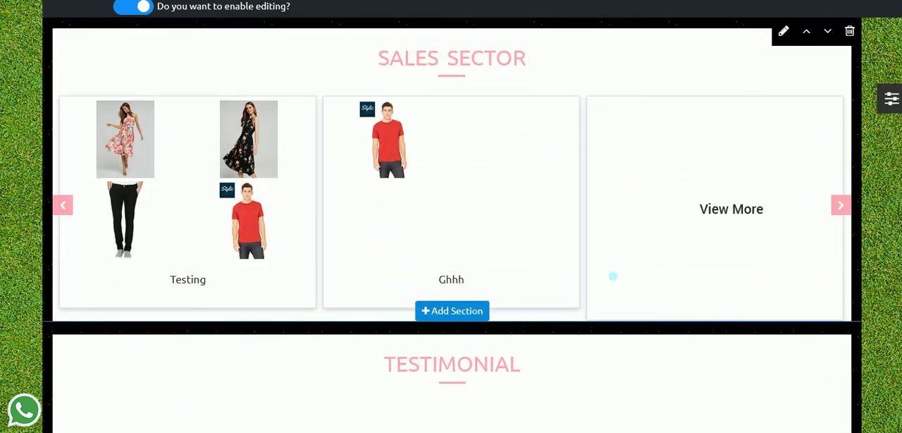
scroll(624, 296, down, 5)
scroll(627, 241, up, 15)
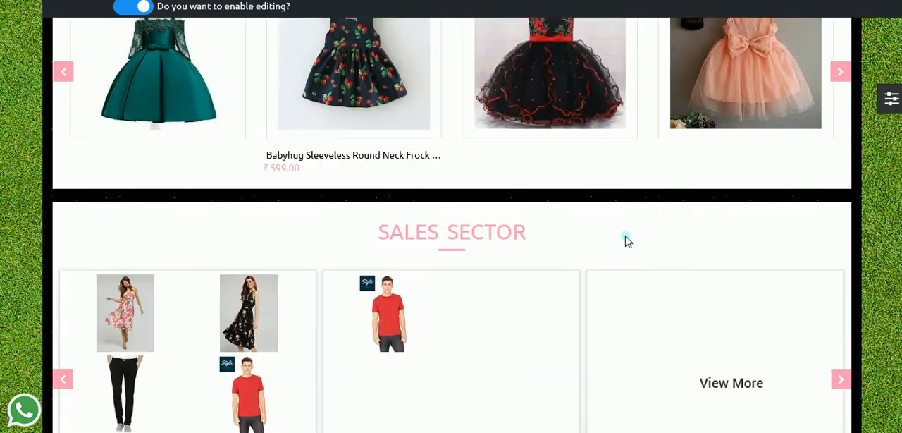
scroll(629, 241, up, 4)
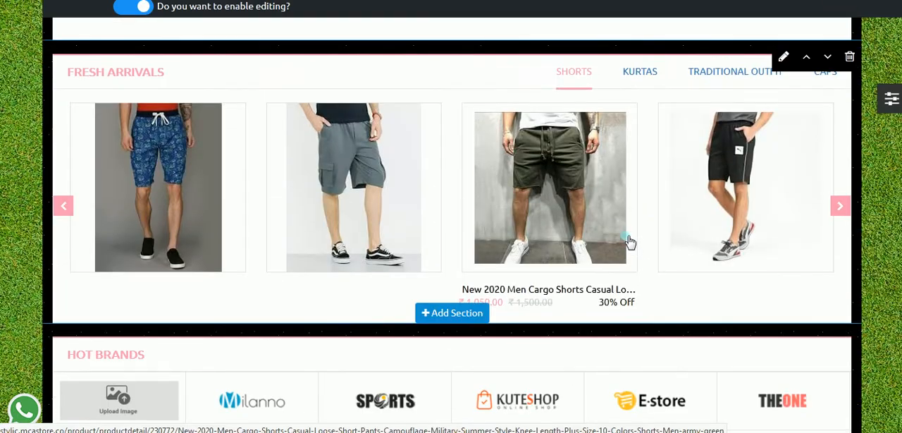
scroll(619, 246, down, 15)
scroll(619, 248, up, 2)
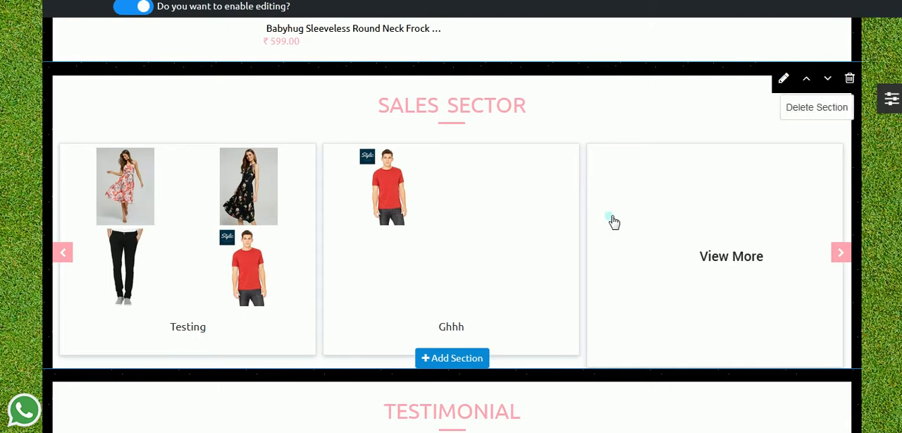
Step: Preview the Custom Category 1 layout for a new section below Fresh Arrivals, then close it without applying
scroll(606, 218, up, 15)
scroll(599, 217, down, 4)
scroll(579, 277, down, 4)
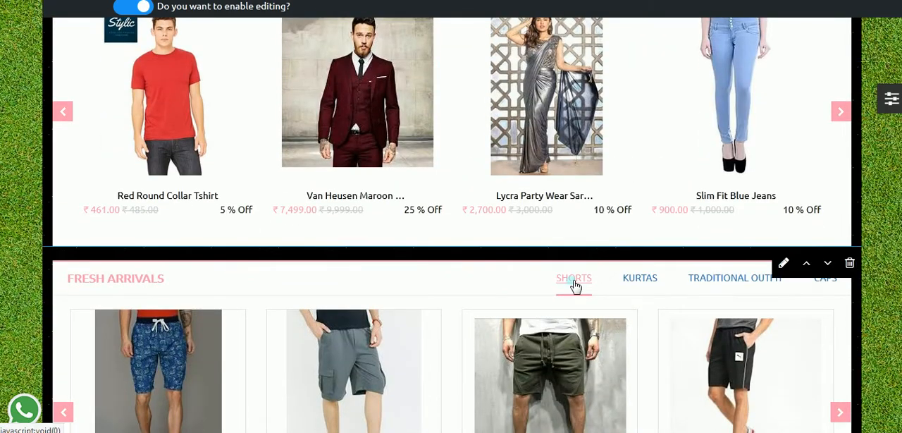
click(445, 384)
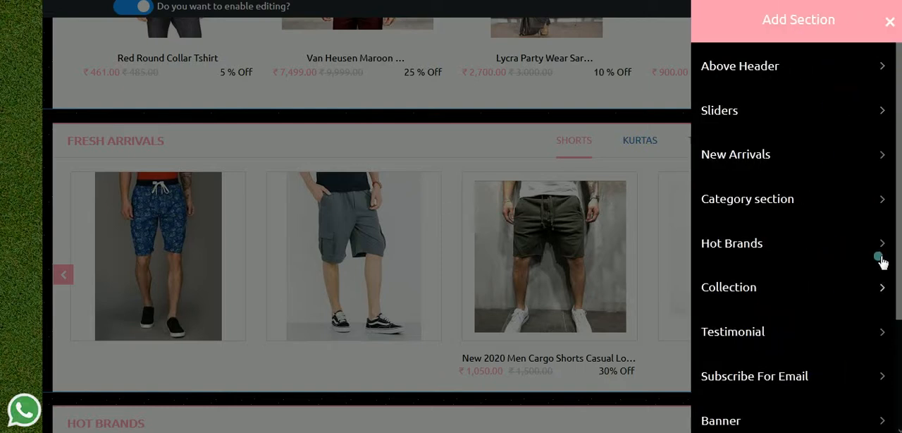
scroll(841, 178, down, 2)
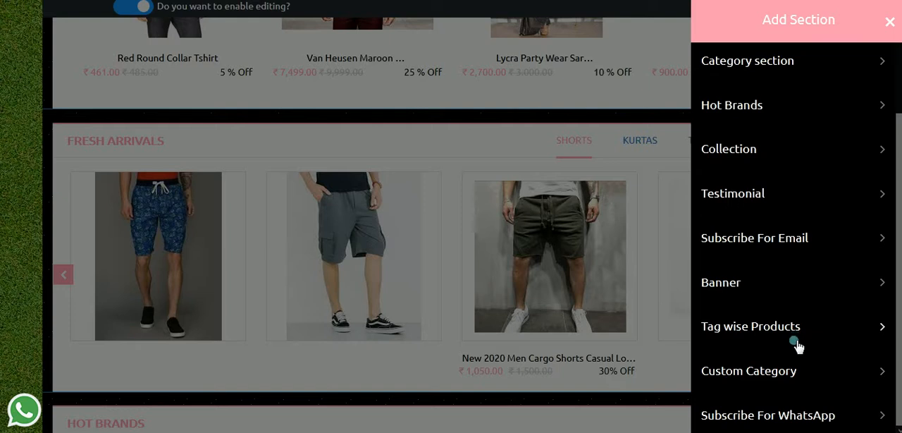
click(773, 375)
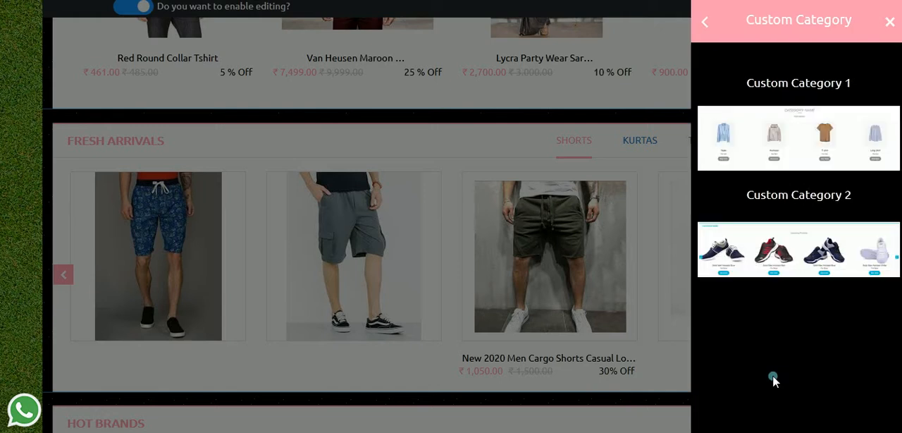
mouse_move(824, 155)
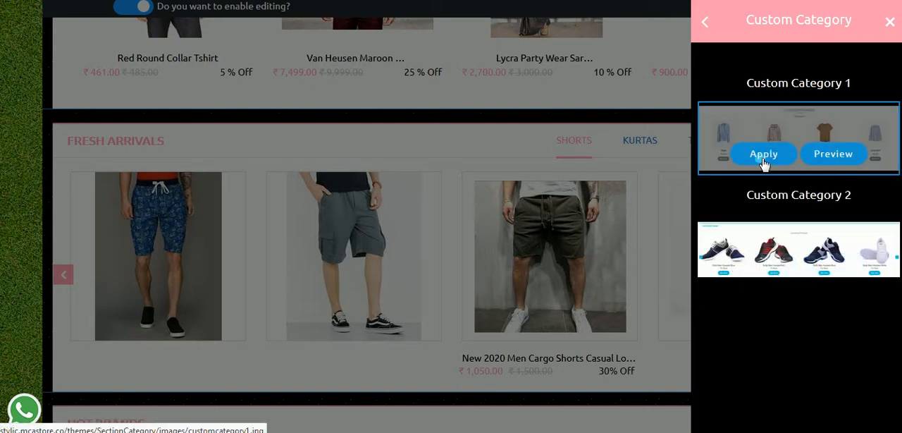
click(831, 156)
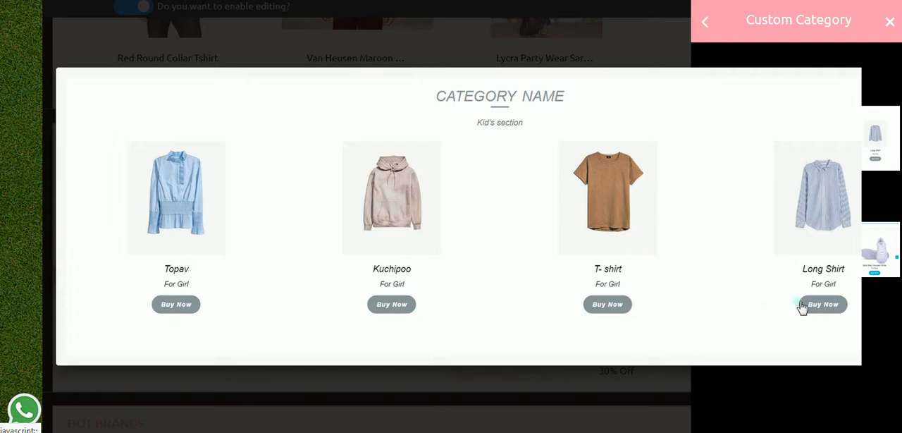
click(891, 23)
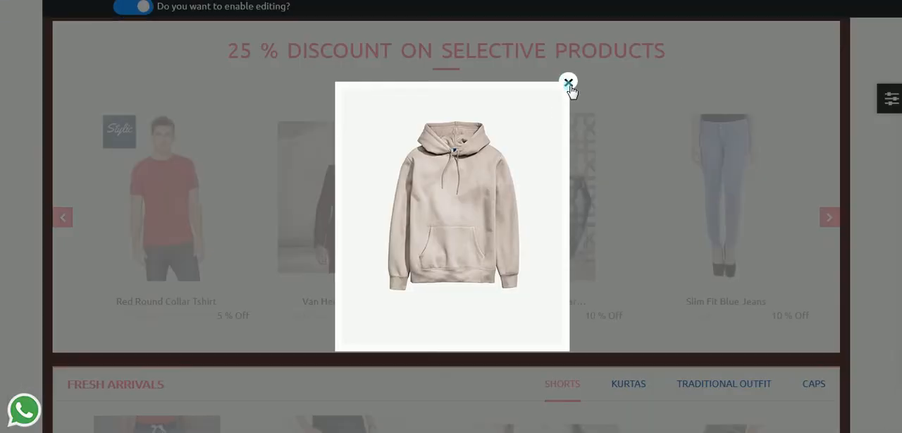
click(568, 81)
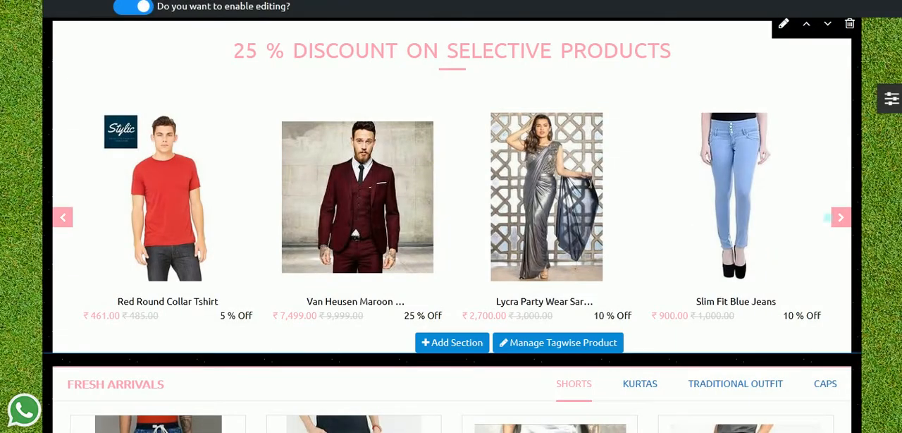
Step: Add a Custom Category 1 section between the Sales Sector and Testimonial sections and dismiss the promotional popup
scroll(505, 322, down, 3)
scroll(489, 290, up, 5)
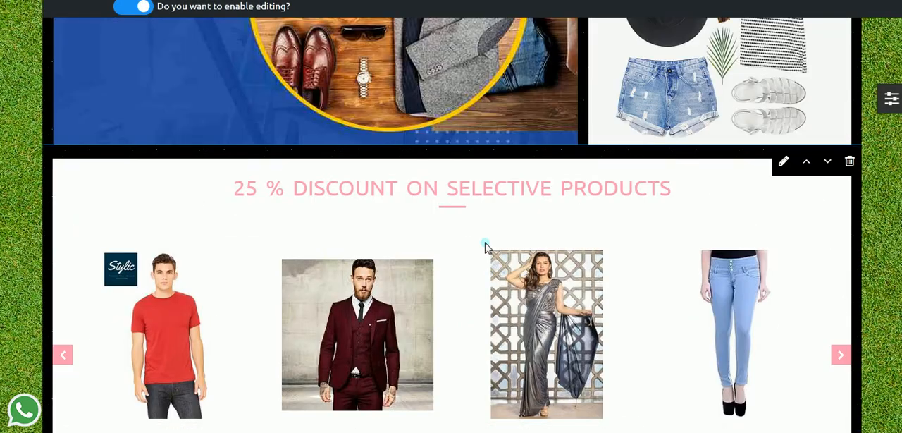
scroll(485, 246, down, 5)
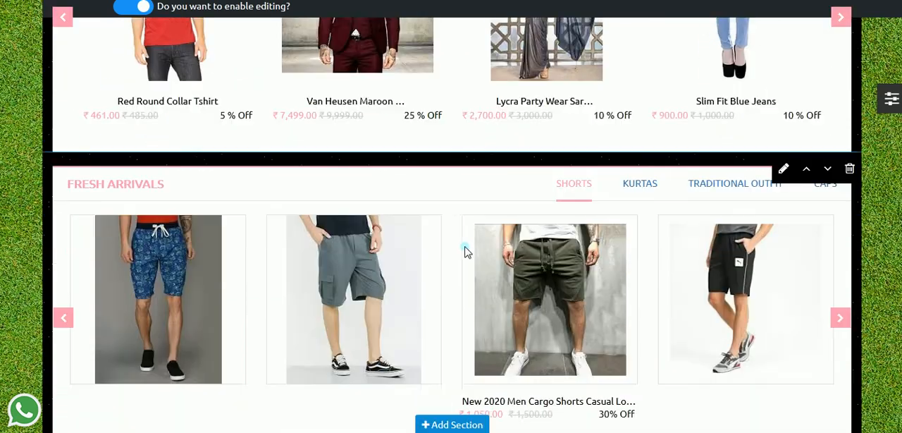
scroll(465, 252, down, 8)
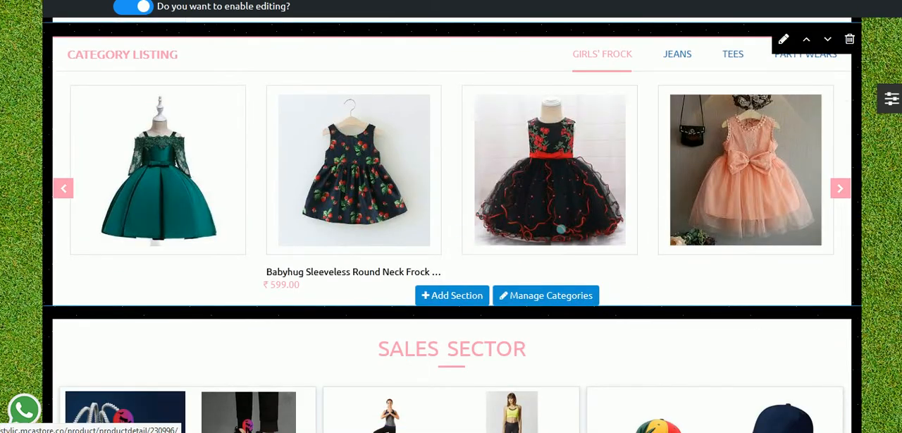
scroll(408, 261, down, 5)
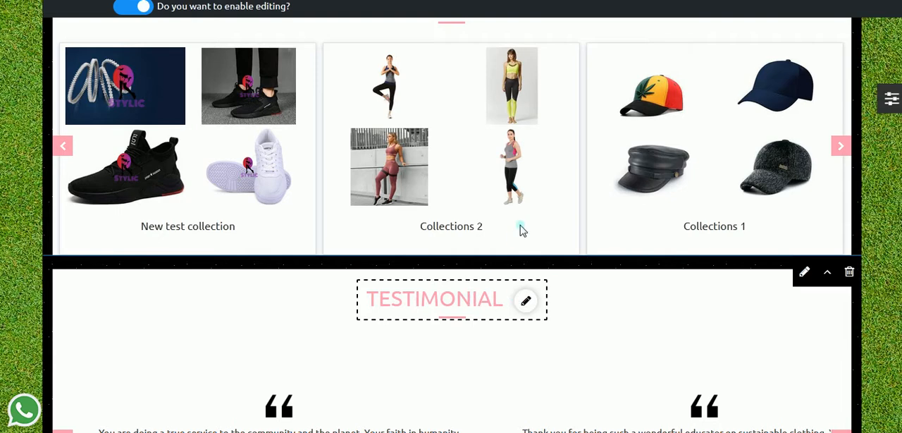
scroll(600, 322, down, 2)
click(454, 177)
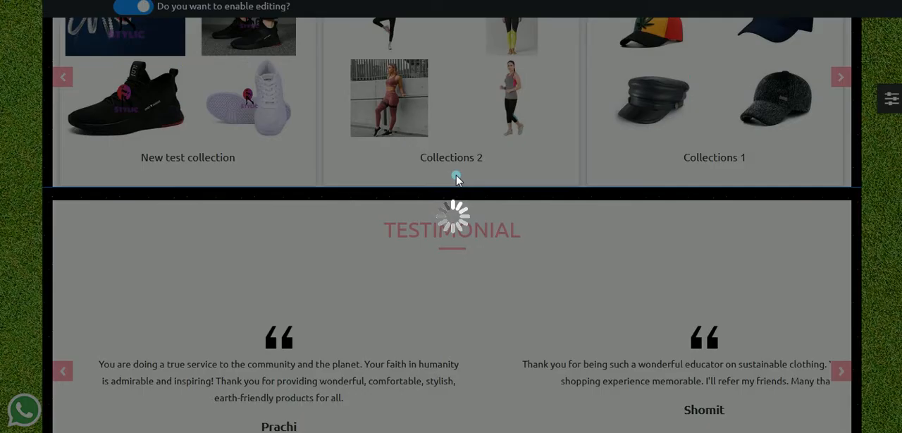
scroll(783, 296, down, 3)
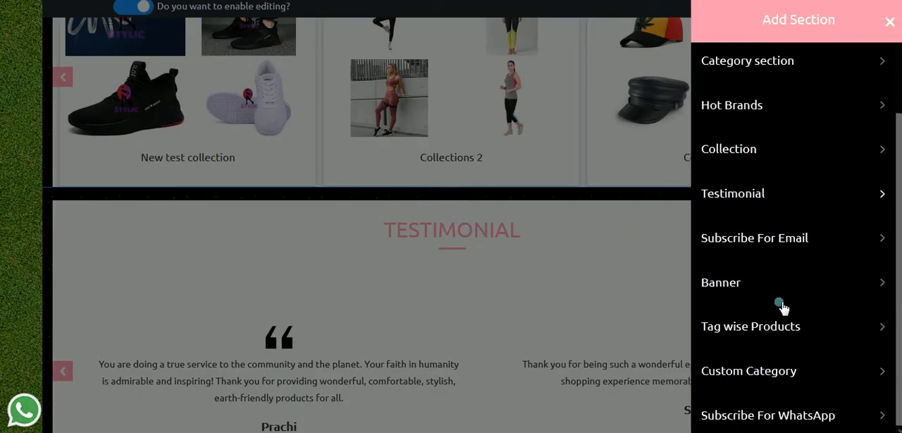
click(778, 367)
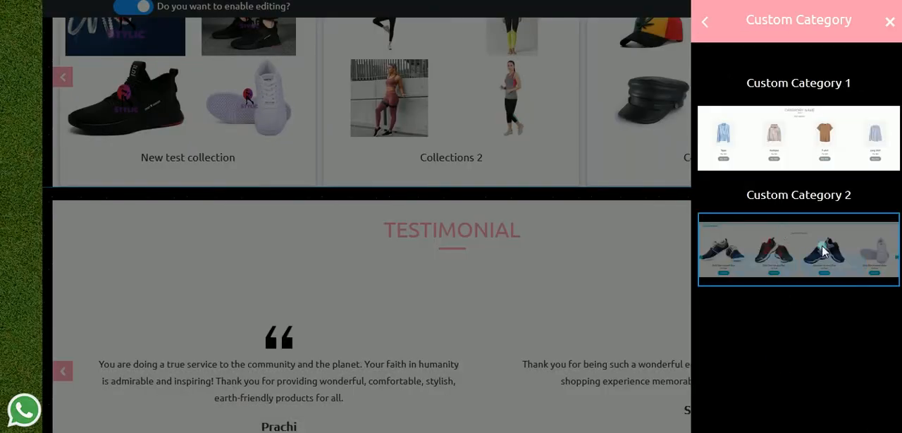
mouse_move(843, 164)
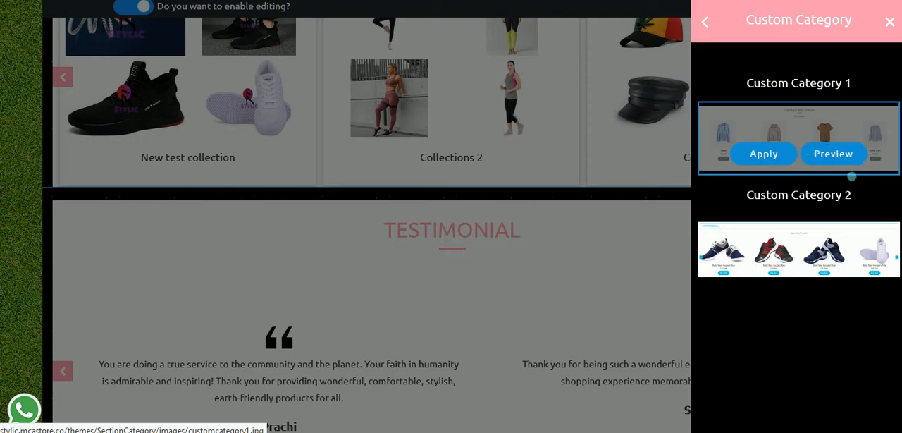
click(779, 153)
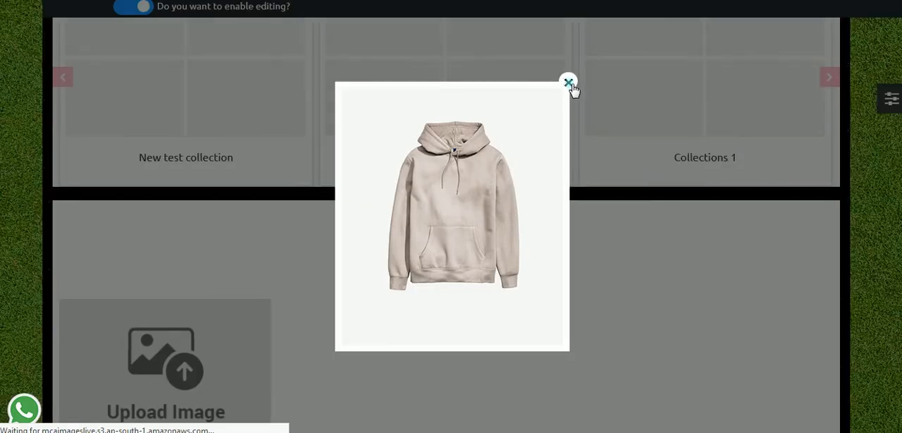
click(568, 81)
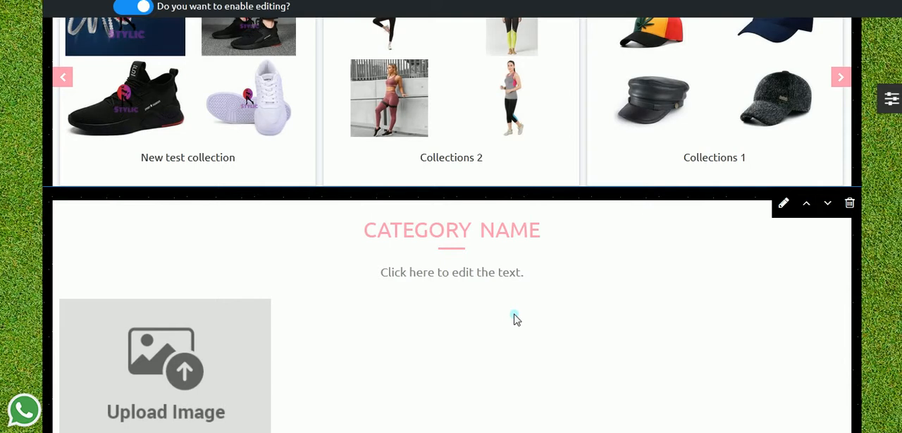
Step: Add a new custom category with the category-13 image to the Category Name section
scroll(514, 318, down, 1)
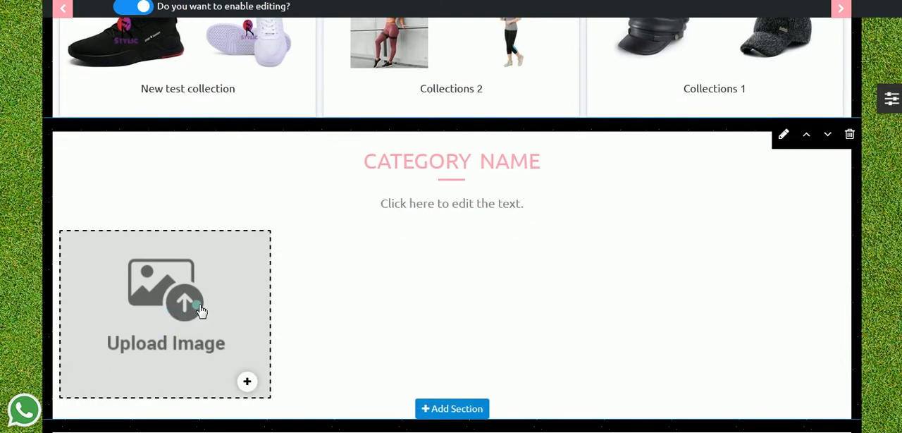
scroll(197, 310, down, 2)
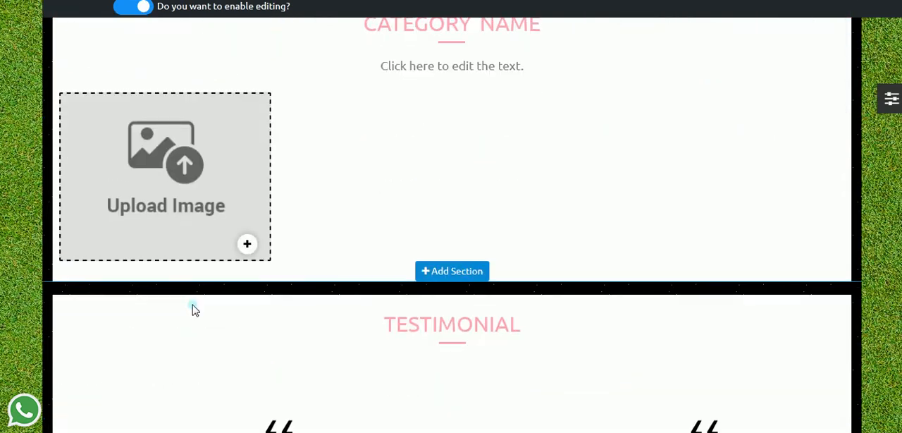
scroll(207, 261, up, 1)
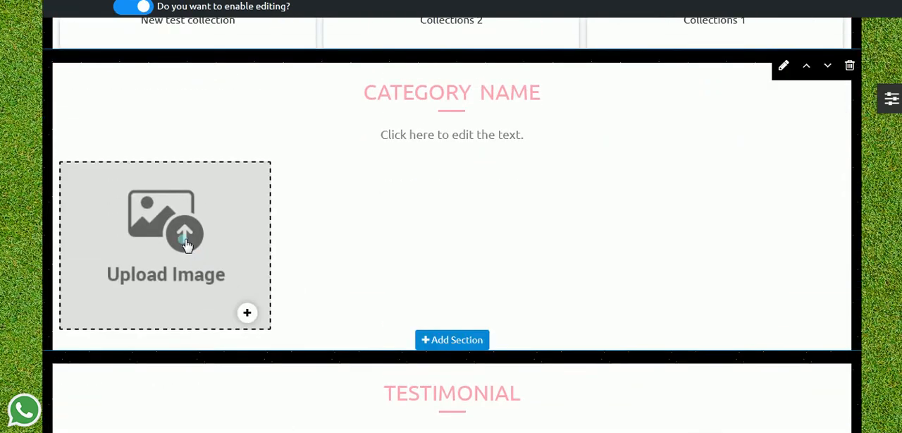
click(248, 313)
click(629, 103)
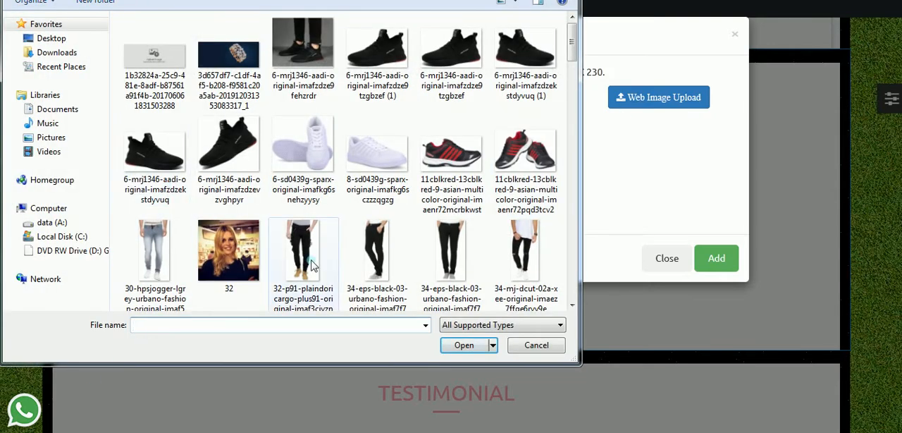
click(313, 266)
scroll(313, 266, down, 5)
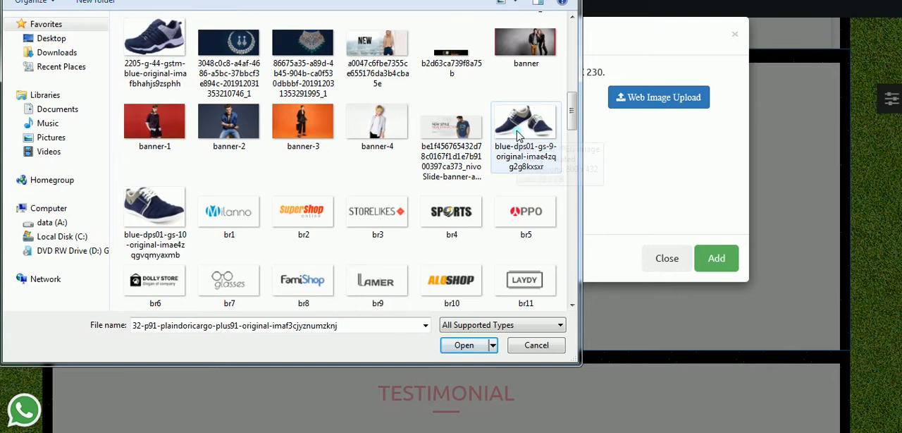
scroll(522, 162, down, 3)
scroll(406, 225, down, 3)
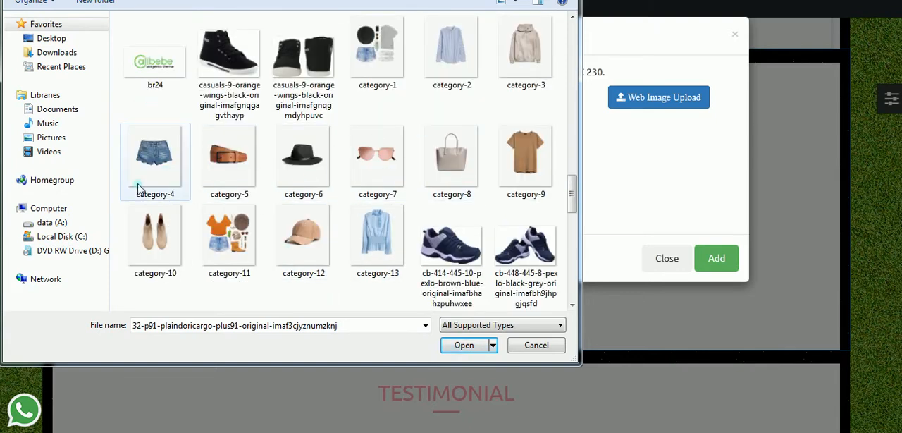
click(379, 236)
click(465, 344)
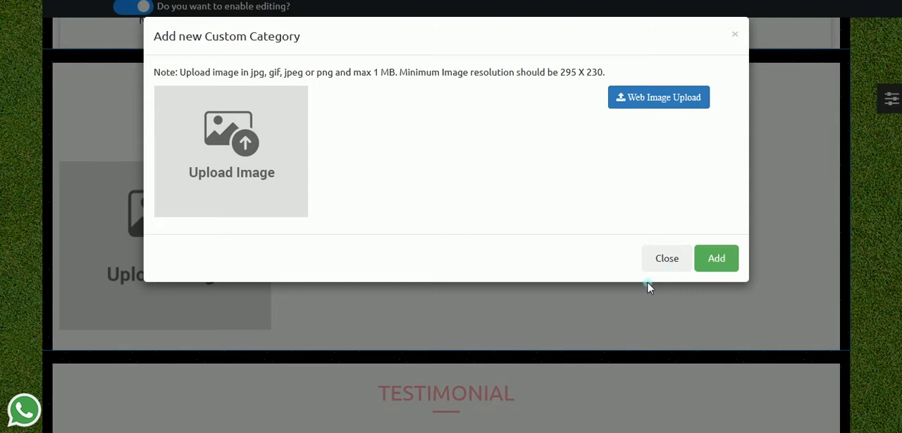
click(721, 257)
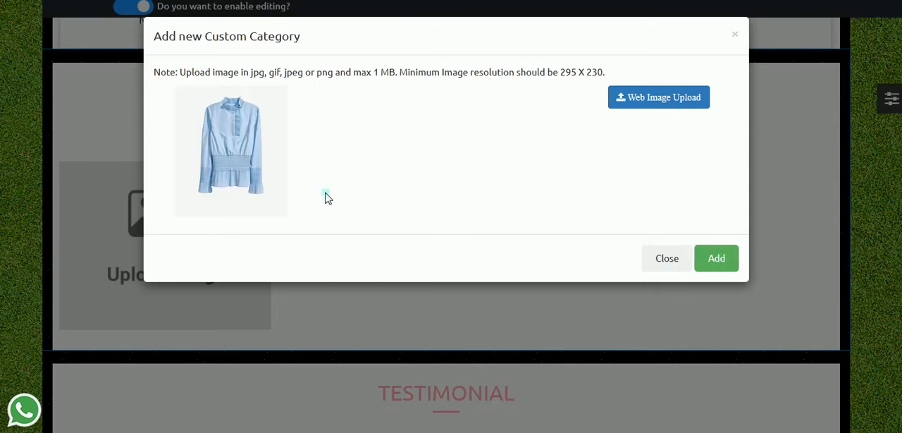
click(716, 258)
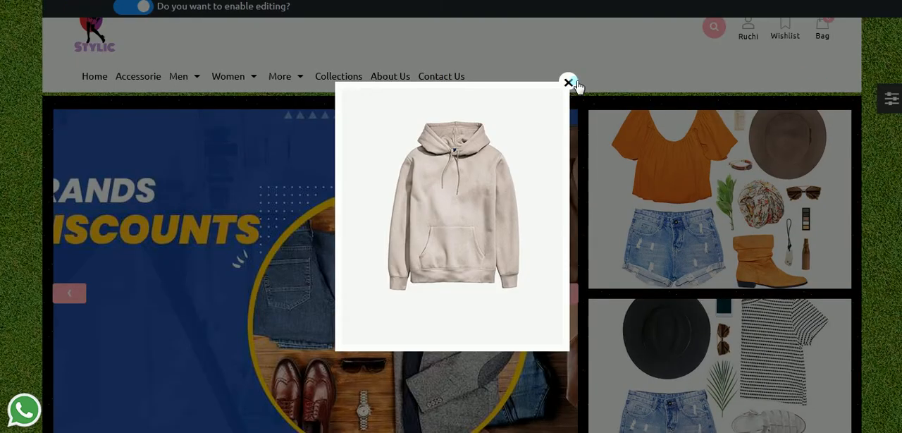
click(572, 83)
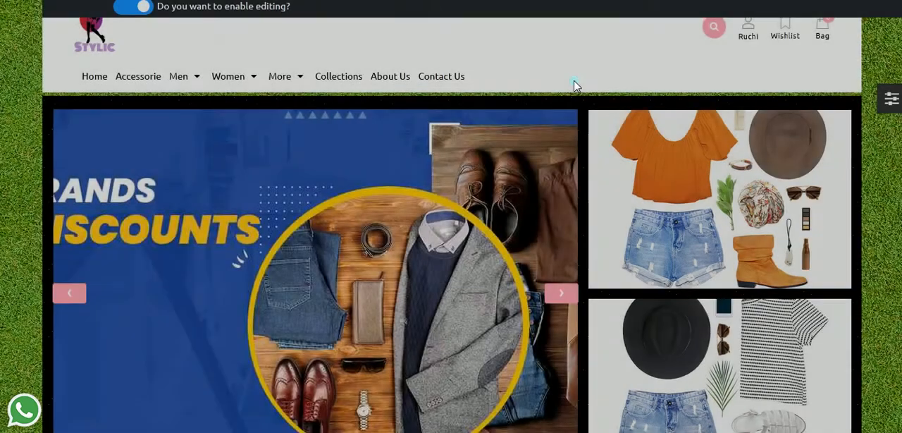
Step: Set the title of the new blue blouse category to Womens and update it
scroll(594, 181, down, 10)
scroll(594, 181, down, 15)
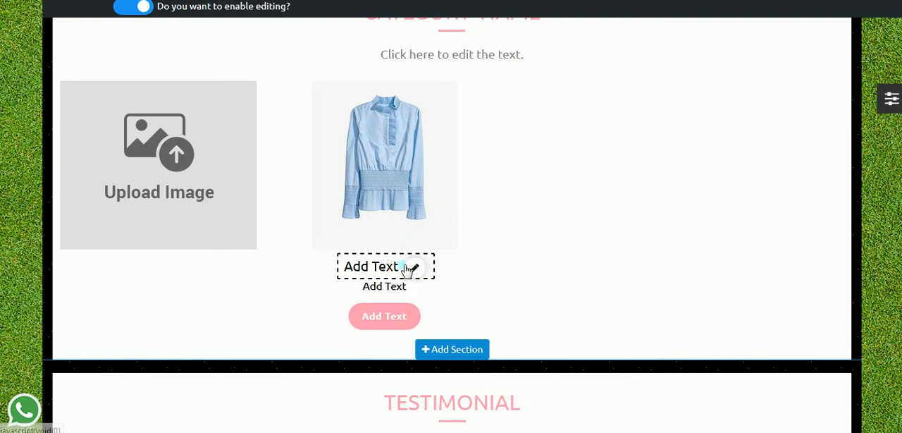
click(415, 269)
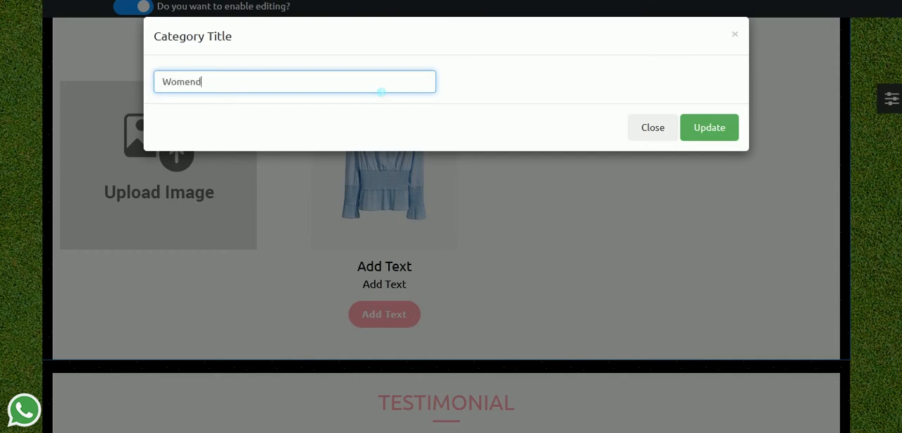
click(723, 127)
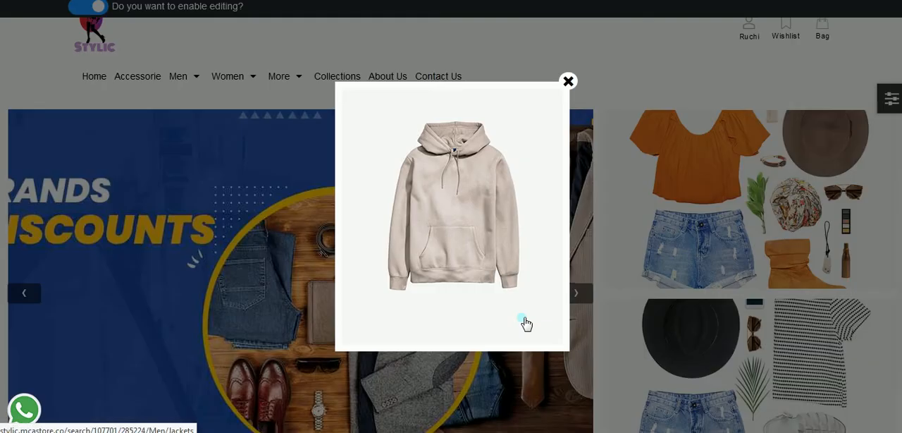
click(568, 84)
Step: Open the redirect link settings of the Womens category's button and set the button text to Tops
scroll(522, 227, down, 1)
scroll(522, 227, down, 15)
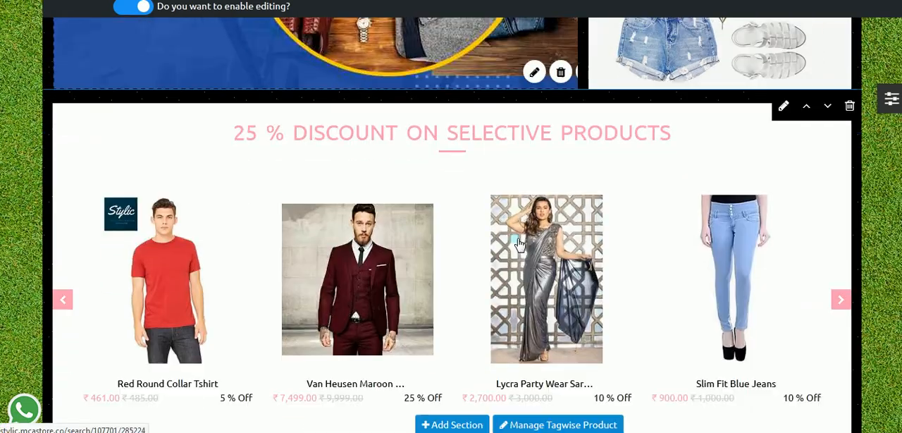
scroll(519, 249, down, 10)
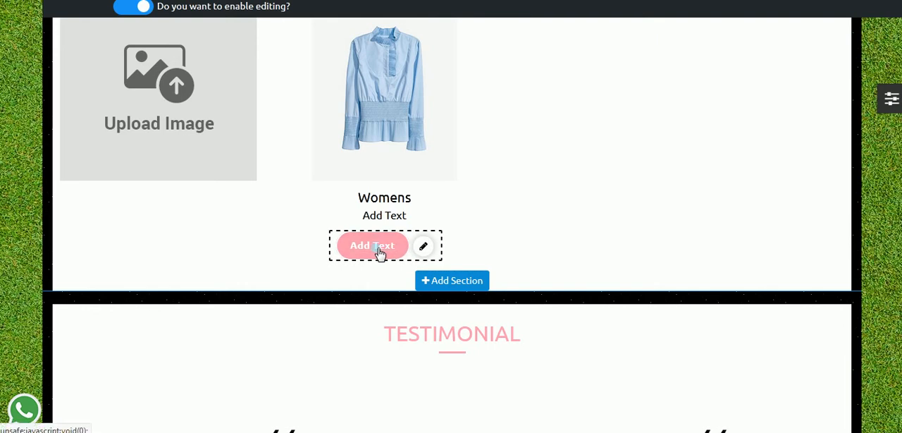
click(424, 248)
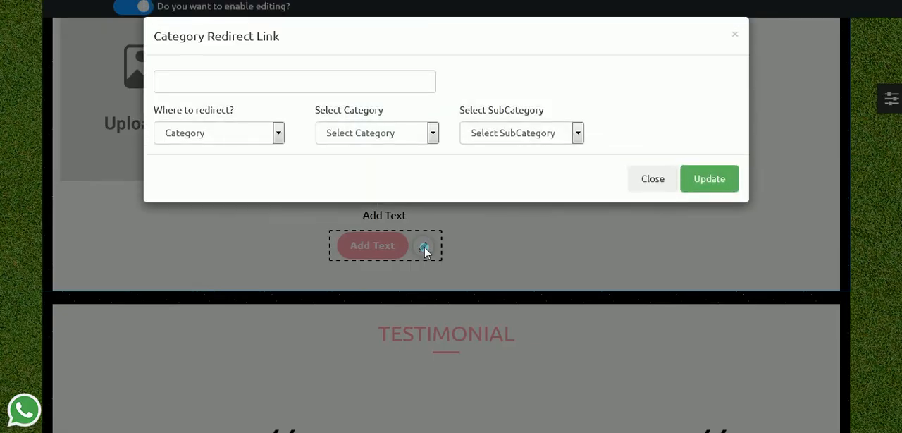
click(292, 83)
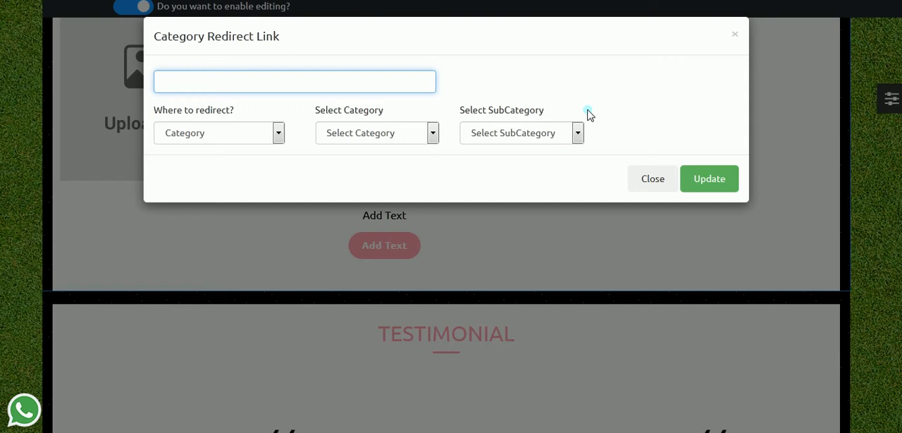
text(S)
key(BackSpace)
text(Tops)
Step: Redirect the Tops button to the Women category's Shirts subcategory, update it and dismiss the promotional popup
click(214, 132)
click(201, 153)
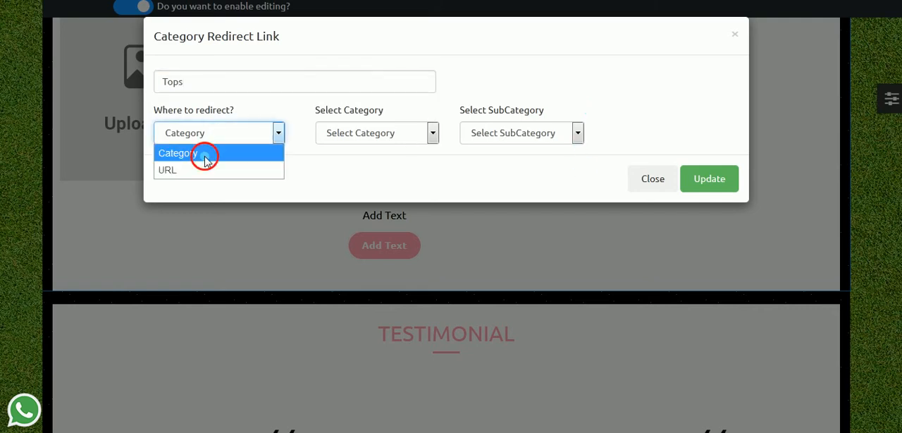
click(405, 139)
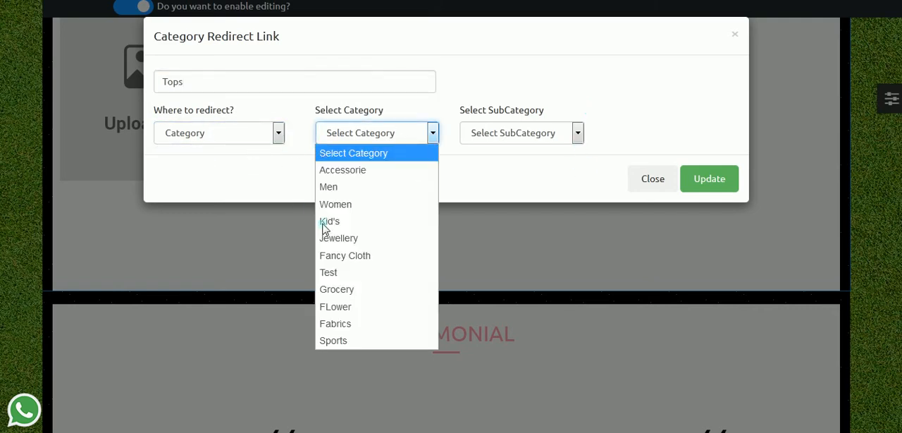
click(349, 204)
click(486, 139)
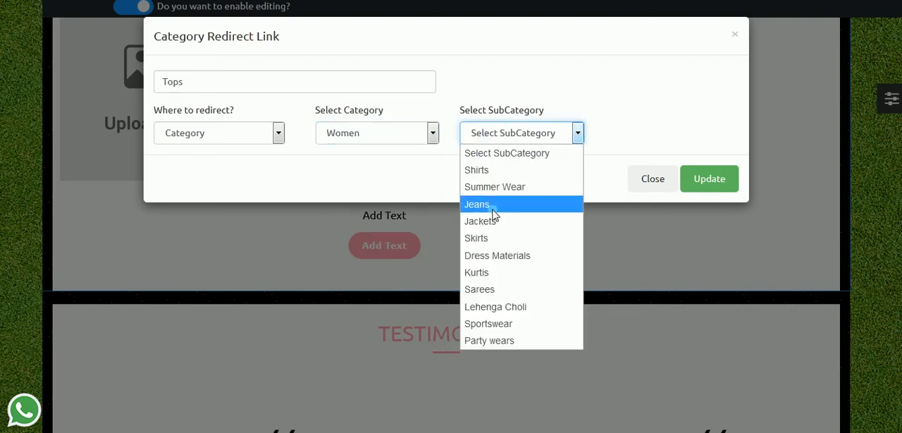
click(485, 172)
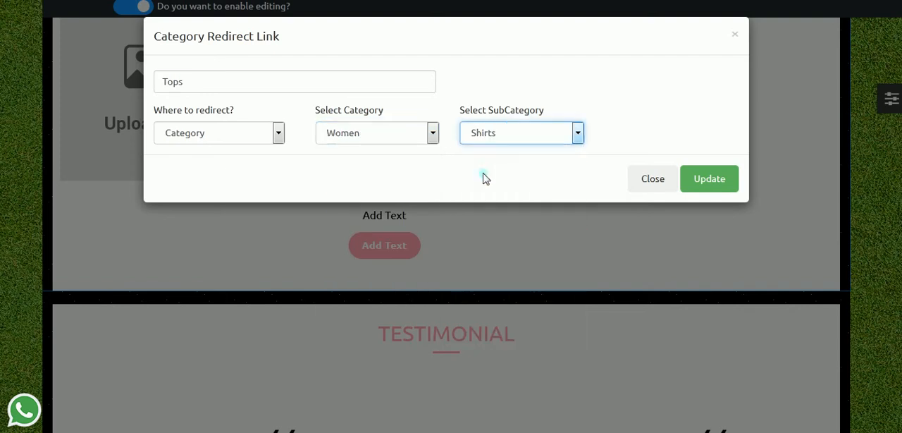
click(708, 185)
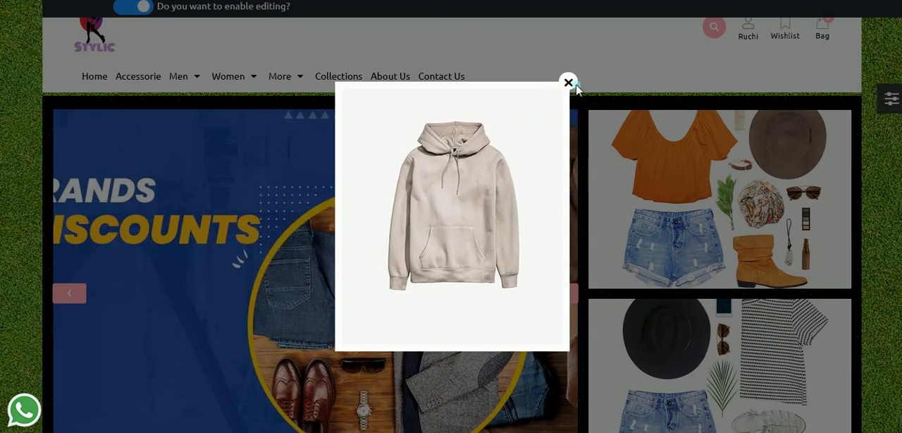
click(570, 83)
Step: Review the Womens category with its Tops button and the other homepage sections from Sales Sector up to the banner
scroll(858, 252, down, 5)
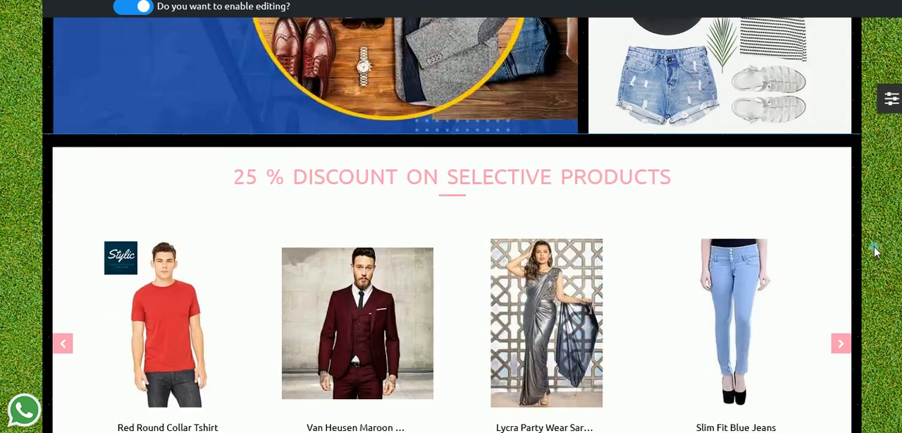
scroll(873, 252, down, 3)
scroll(529, 261, down, 6)
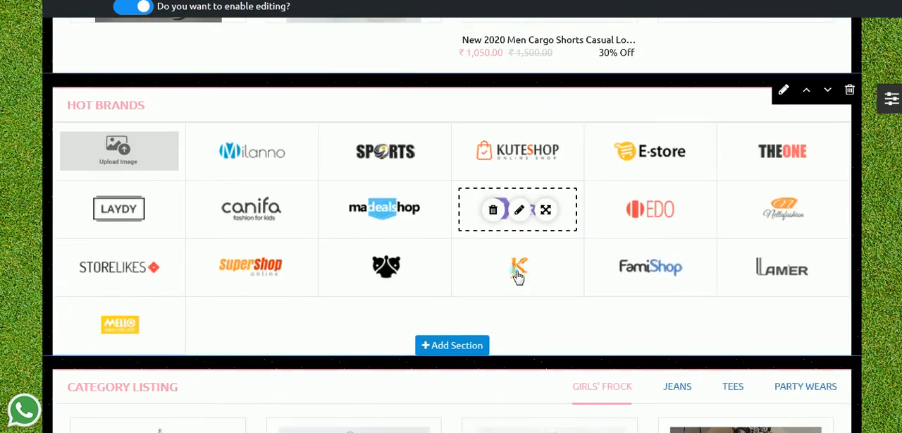
scroll(517, 276, down, 10)
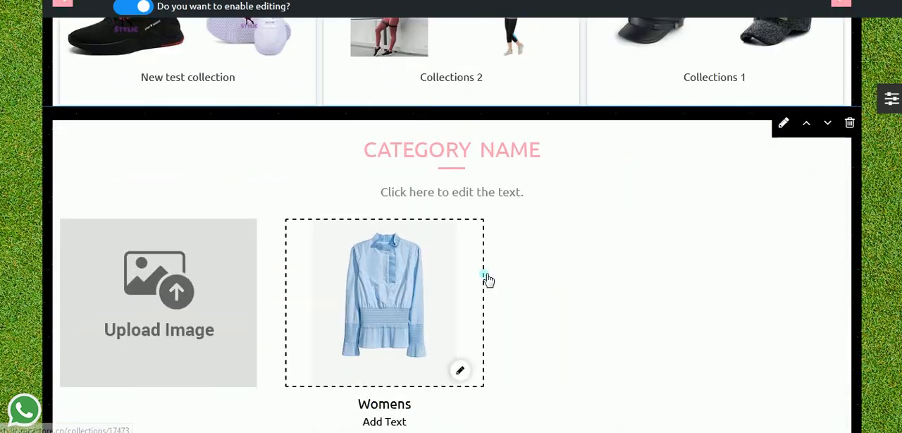
scroll(489, 281, down, 2)
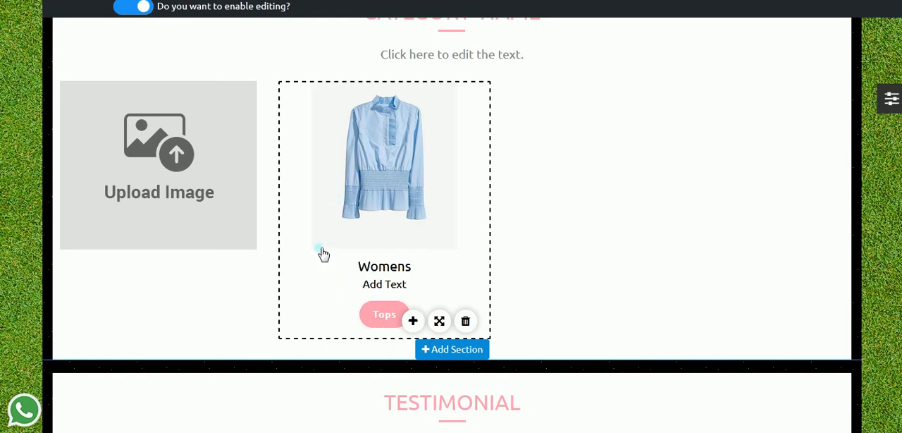
scroll(270, 250, up, 4)
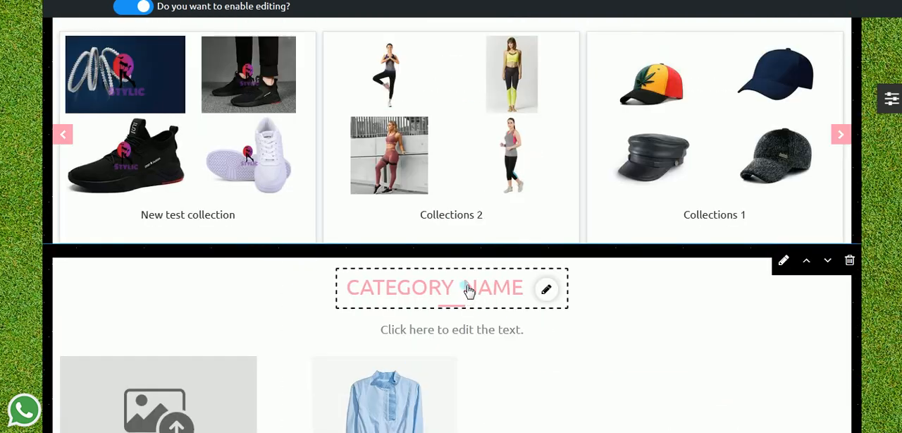
scroll(469, 287, up, 2)
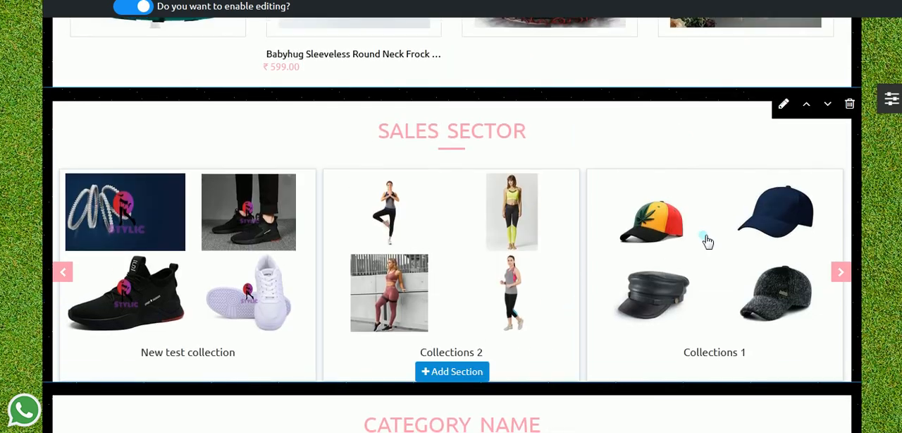
scroll(443, 144, up, 7)
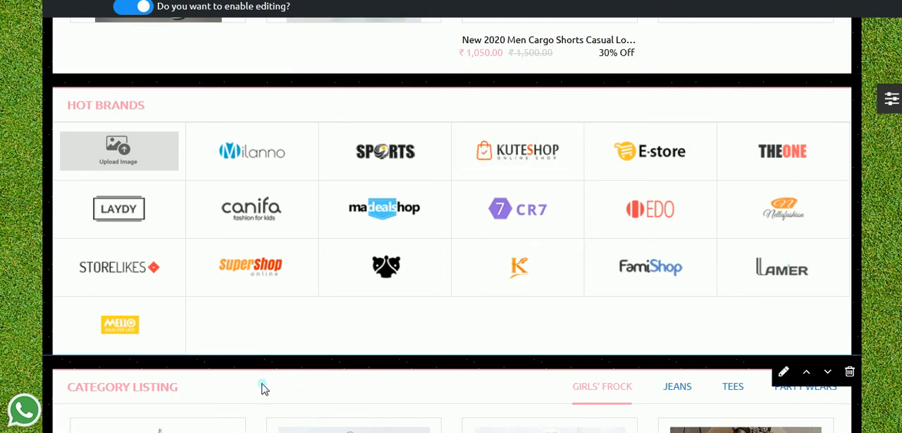
scroll(277, 308, up, 5)
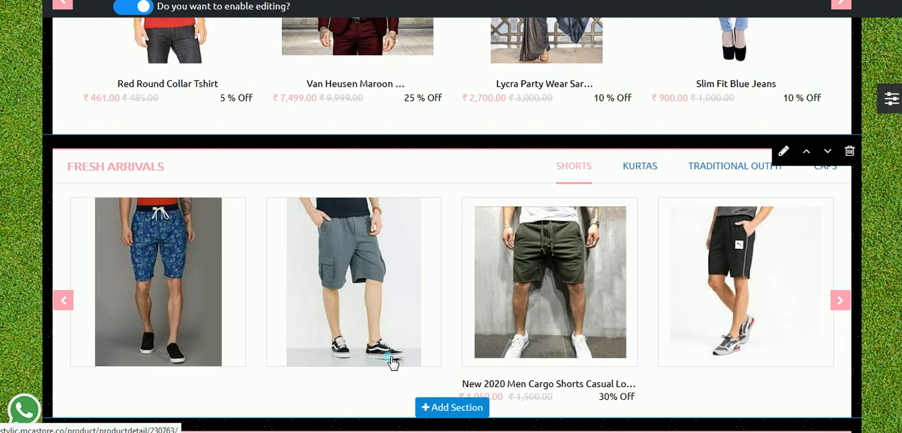
scroll(315, 338, up, 10)
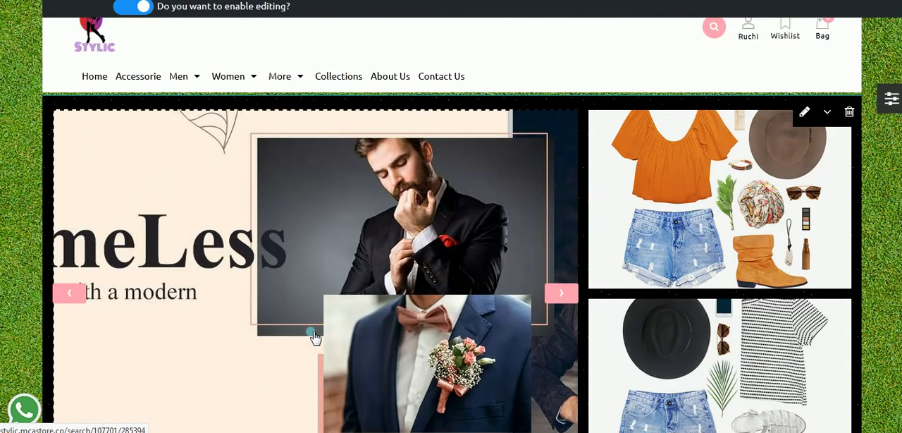
scroll(315, 338, down, 4)
scroll(315, 338, up, 4)
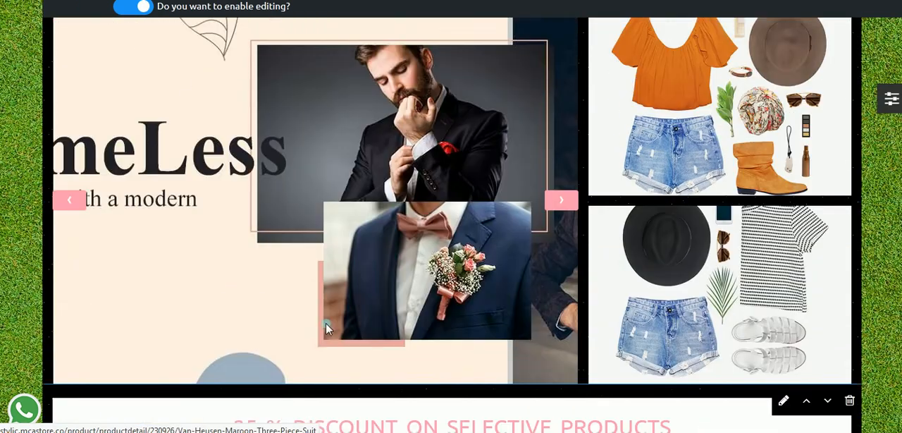